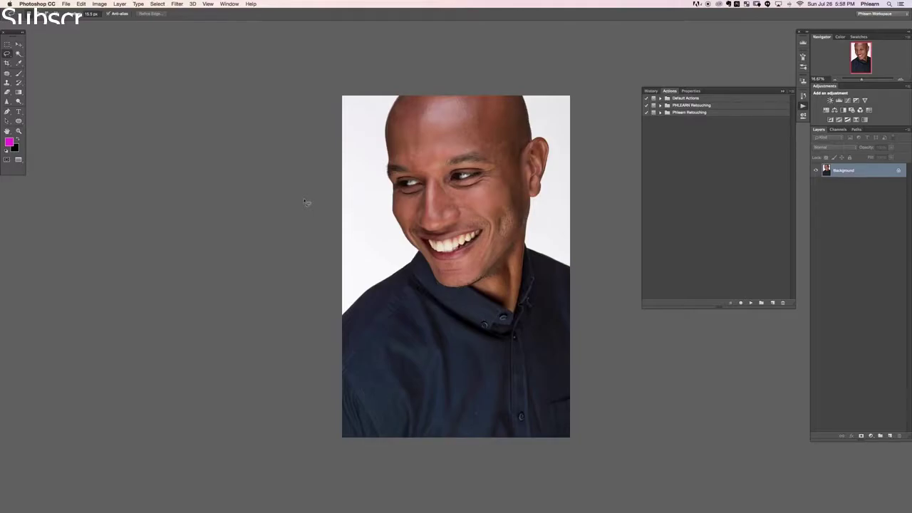
Step: Load the Phlearn Retouching.atn action set from the Actions folder inside 01 Getting Started
left_click(803, 105)
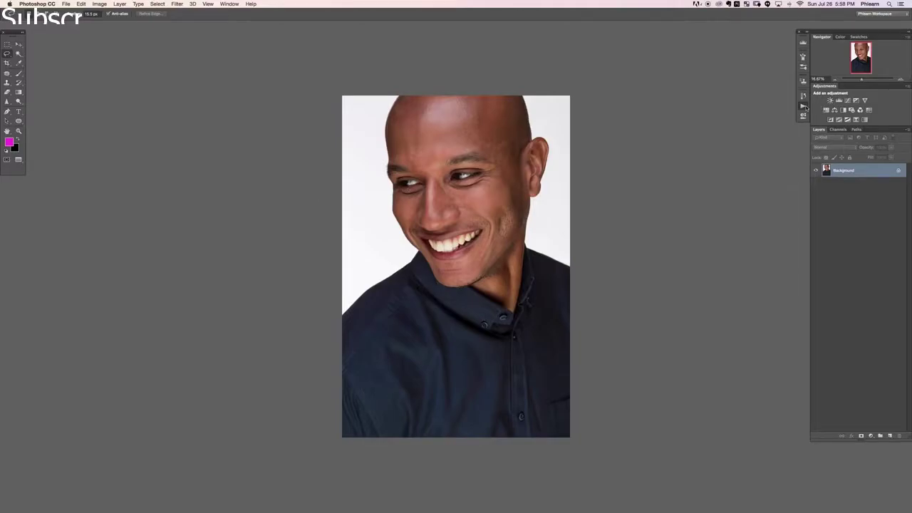
left_click(230, 5)
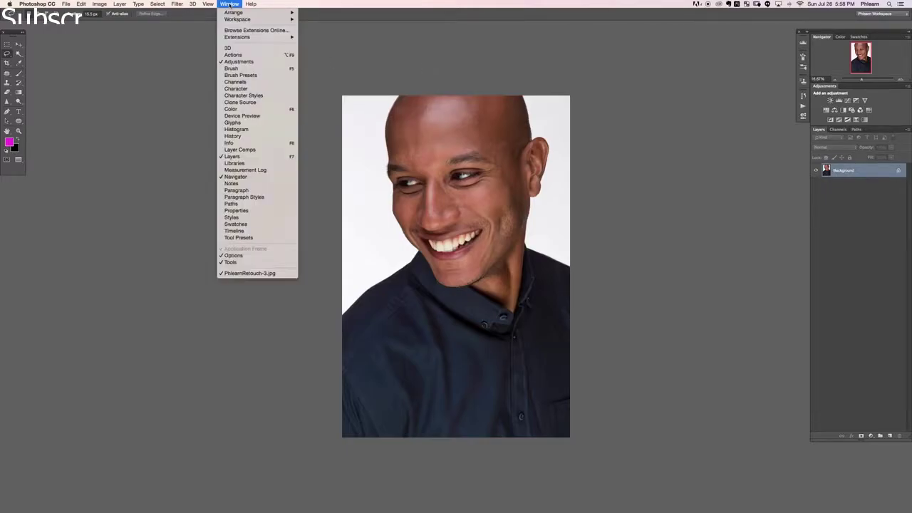
left_click(235, 55)
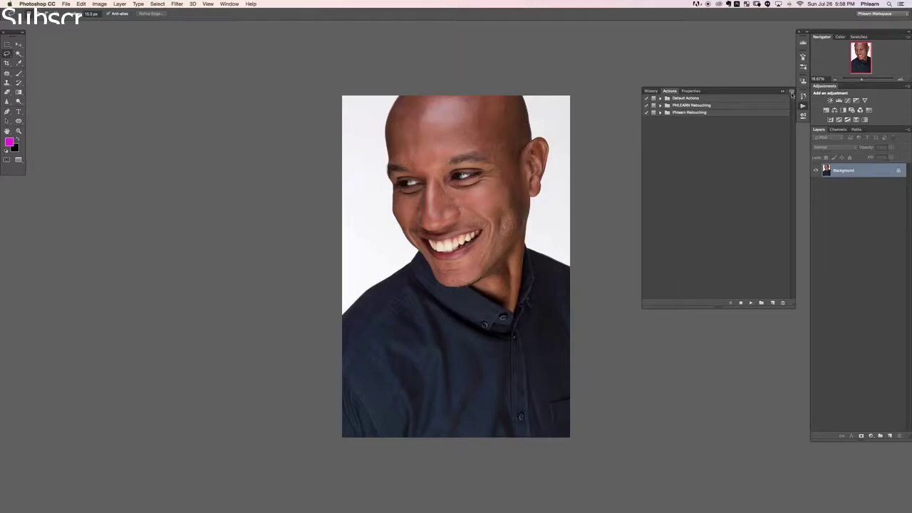
left_click(792, 95)
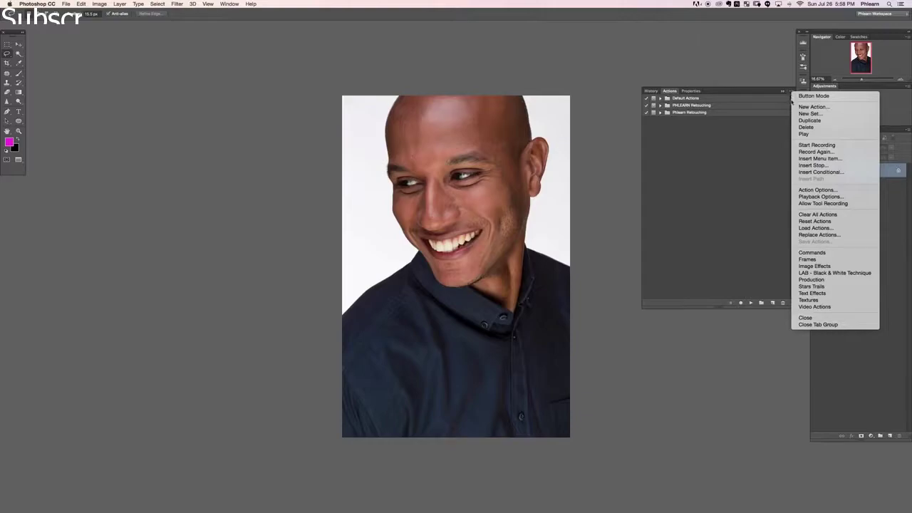
left_click(820, 227)
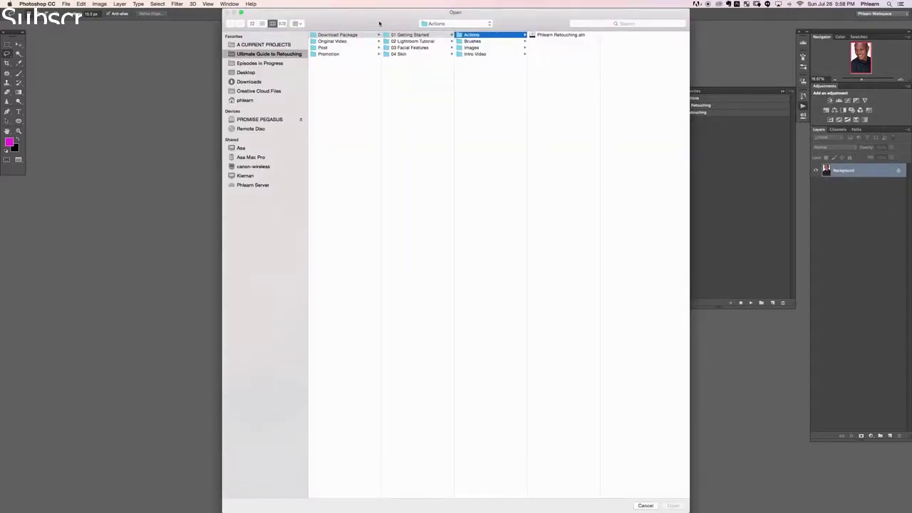
left_click(411, 36)
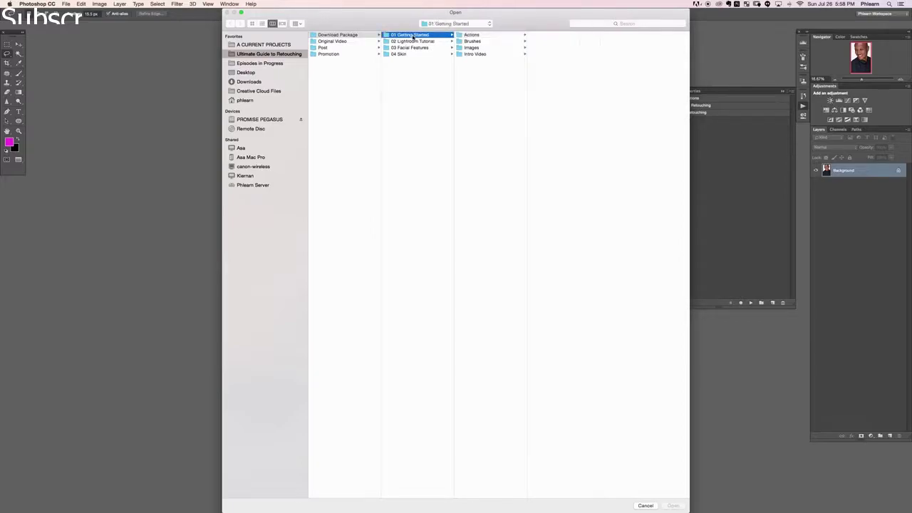
left_click(487, 36)
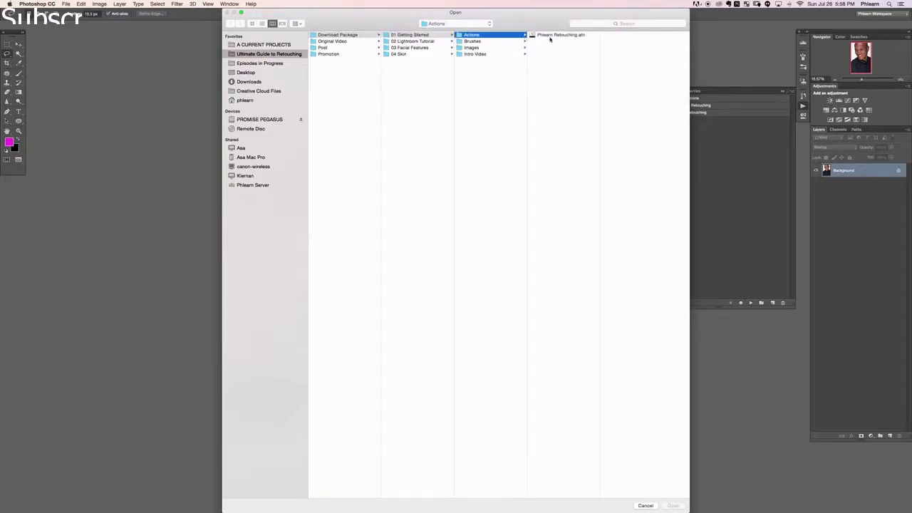
left_click(547, 36)
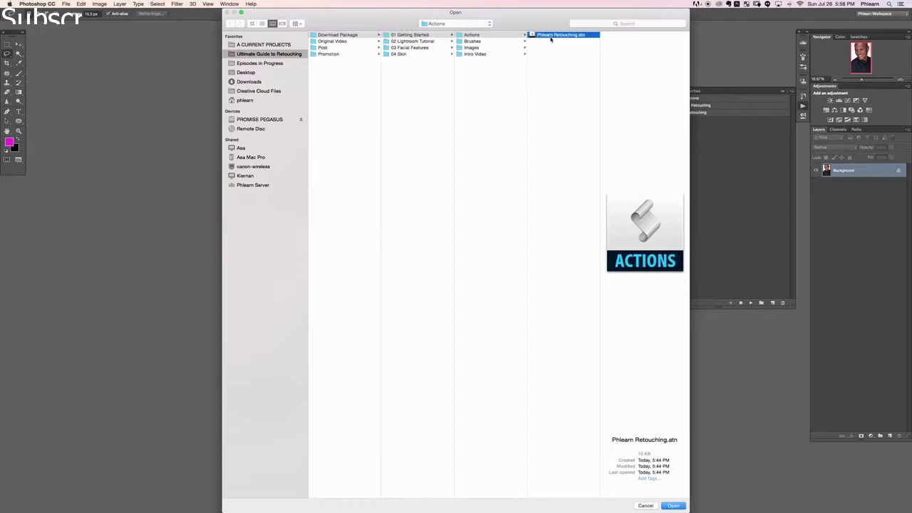
left_click(681, 507)
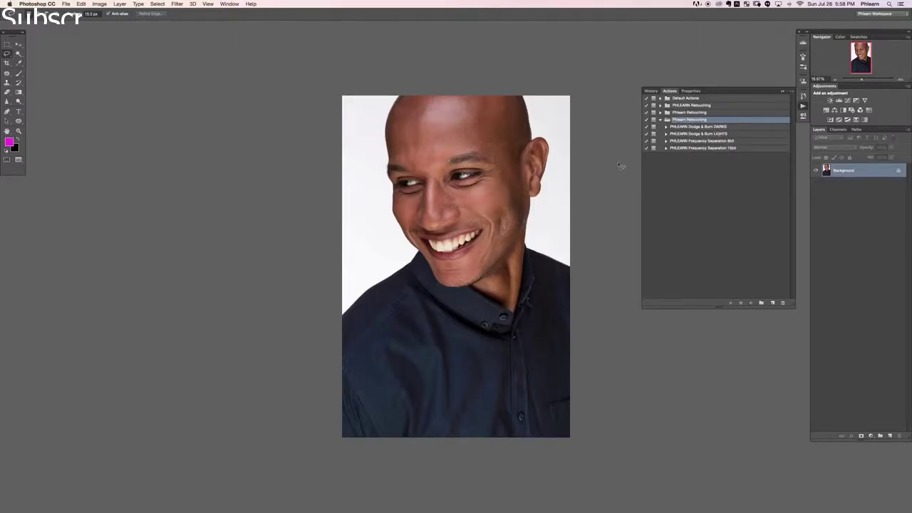
Step: Set the portrait's bit depth to 16 Bits/Channel
left_click(94, 4)
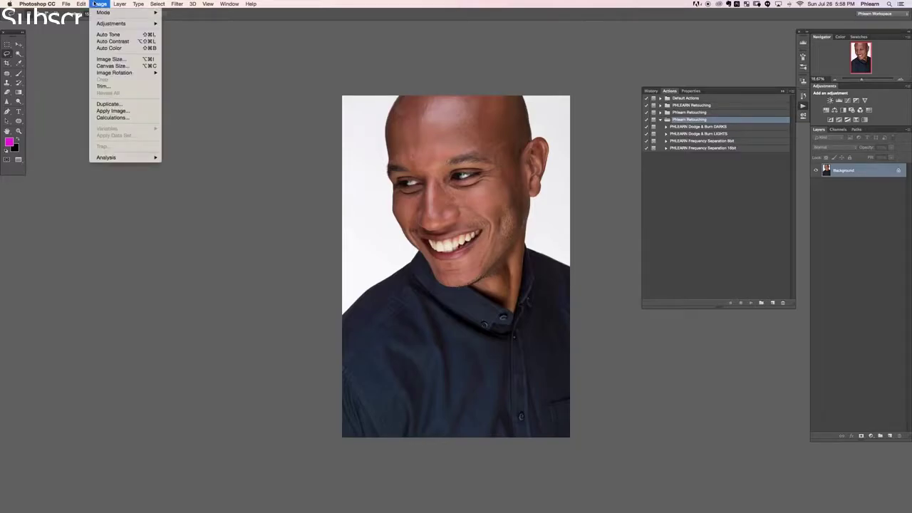
mouse_move(106, 14)
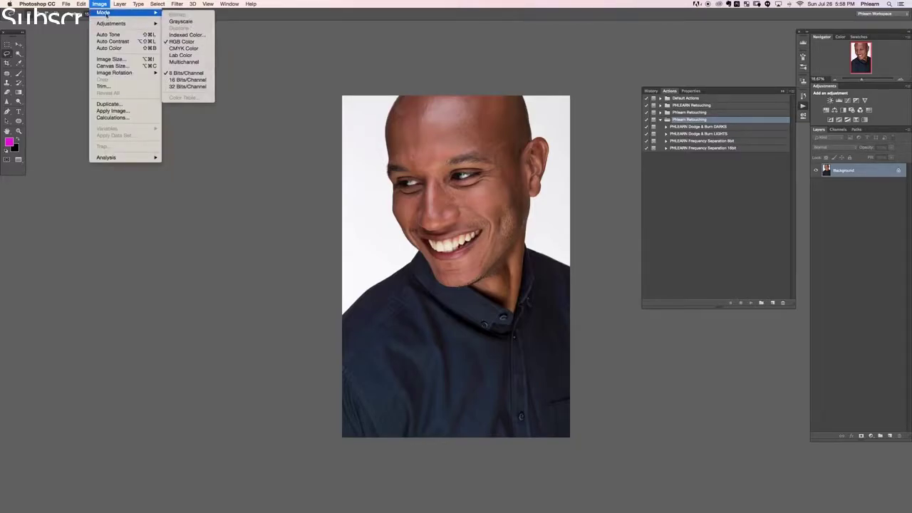
left_click(188, 80)
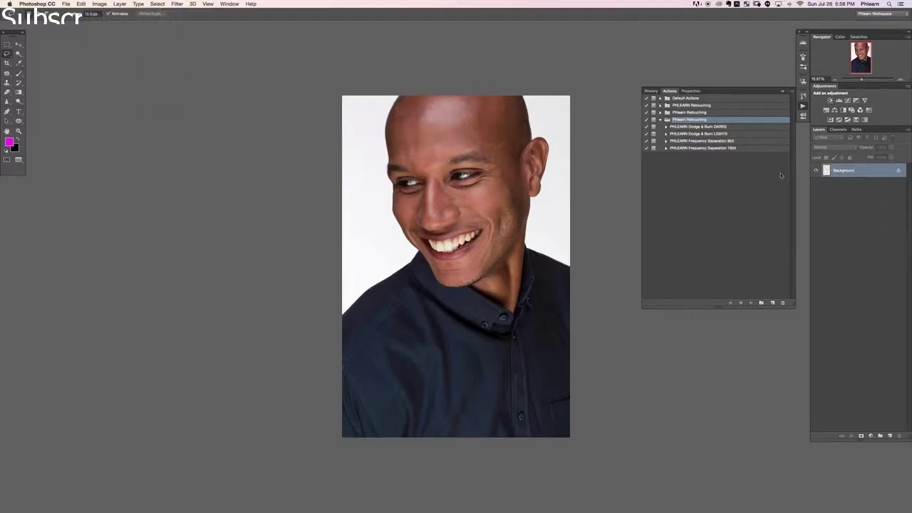
Step: Run the PHLEARN Frequency Separation 8bit action on the portrait and continue to its Gaussian Blur setting
left_click(739, 142)
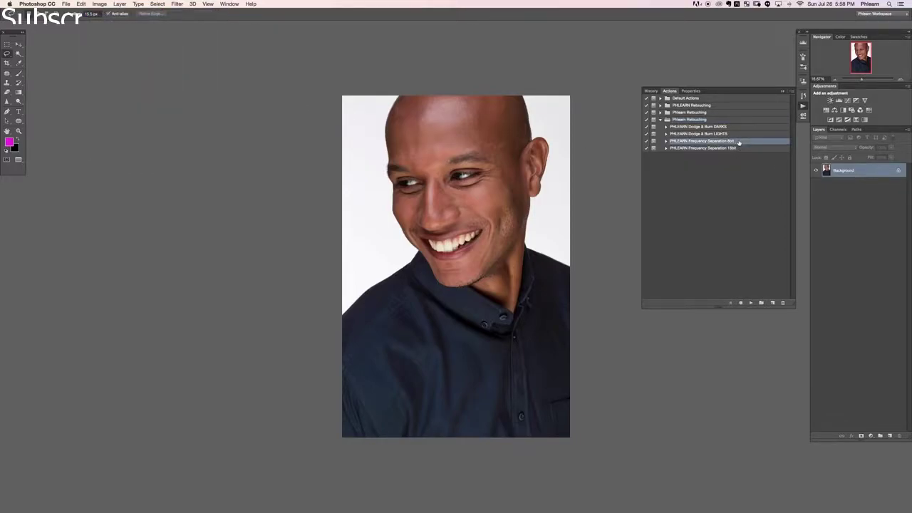
key("super+plus")
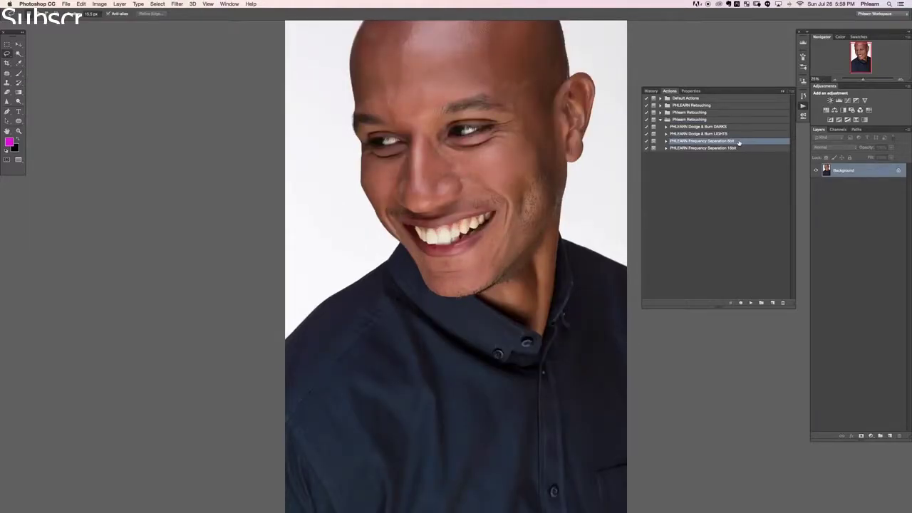
left_click(750, 303)
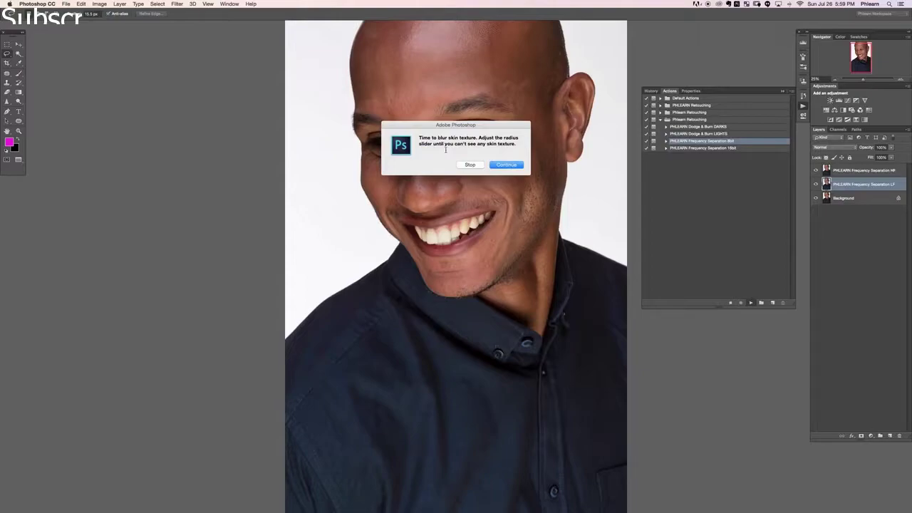
left_click(506, 163)
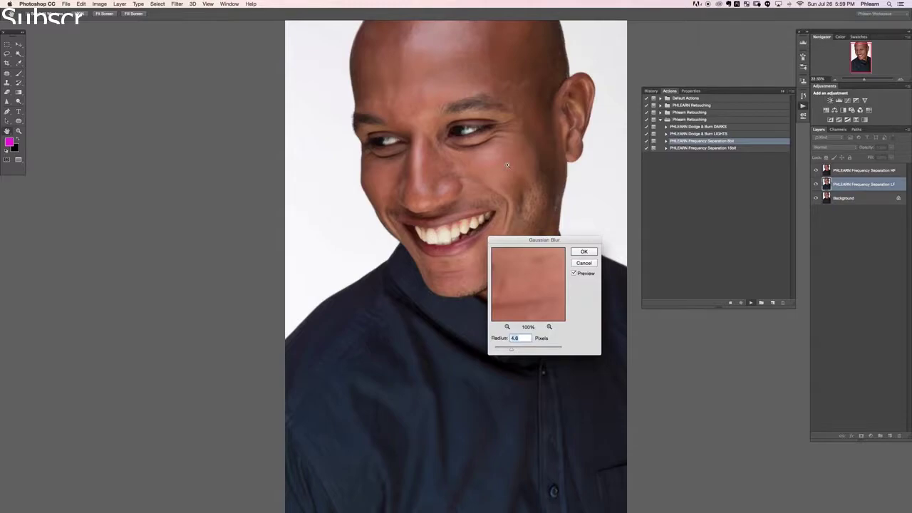
Step: Increase the Gaussian Blur radius slightly until the skin texture disappears, apply it and let the action finish
key("super+plus")
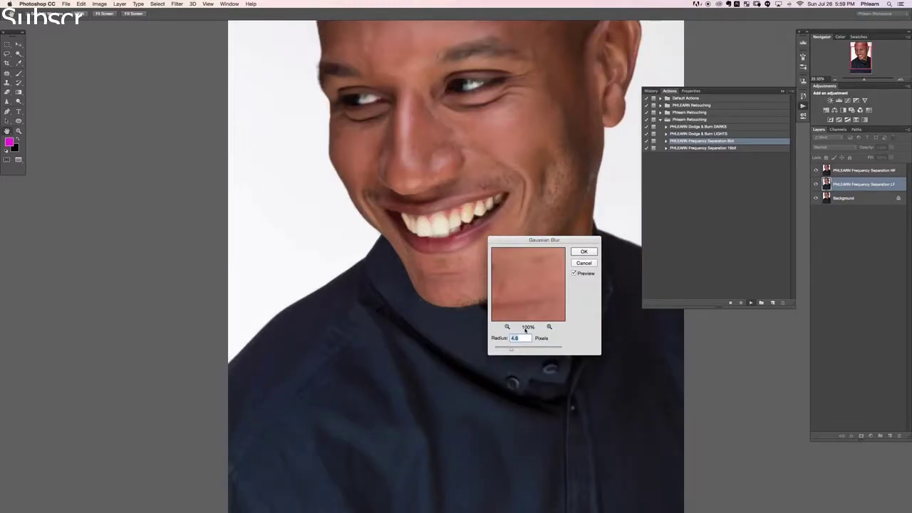
key("Up")
key("Up")
key("Up")
key("Up")
key("Up")
key("Up")
key("Up")
key("Return")
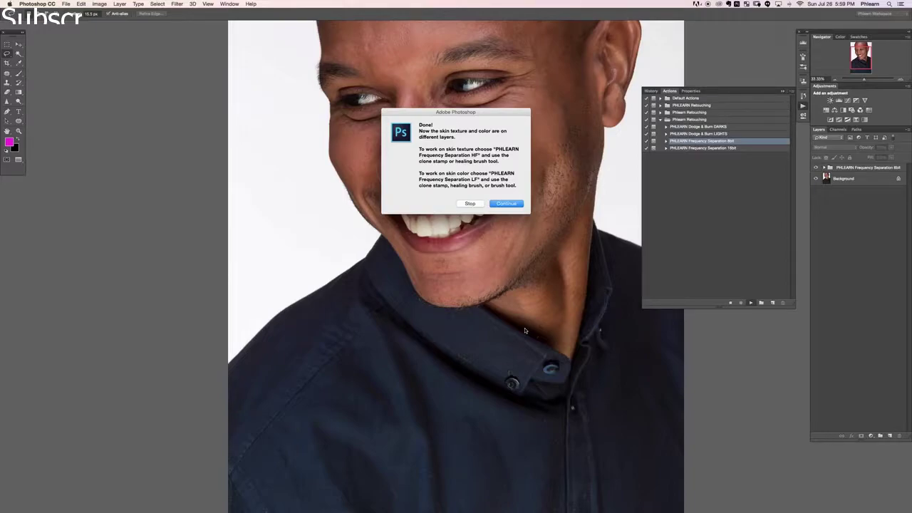
left_click(506, 204)
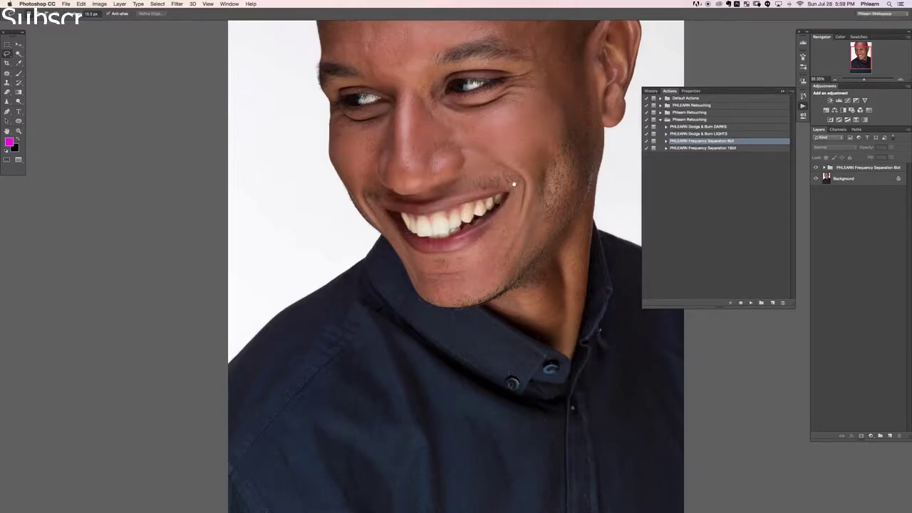
Step: Collapse the actions list and expand the PHLEARN Frequency Separation 8bit layer group
left_click_drag(513, 183, 436, 290)
left_click(803, 107)
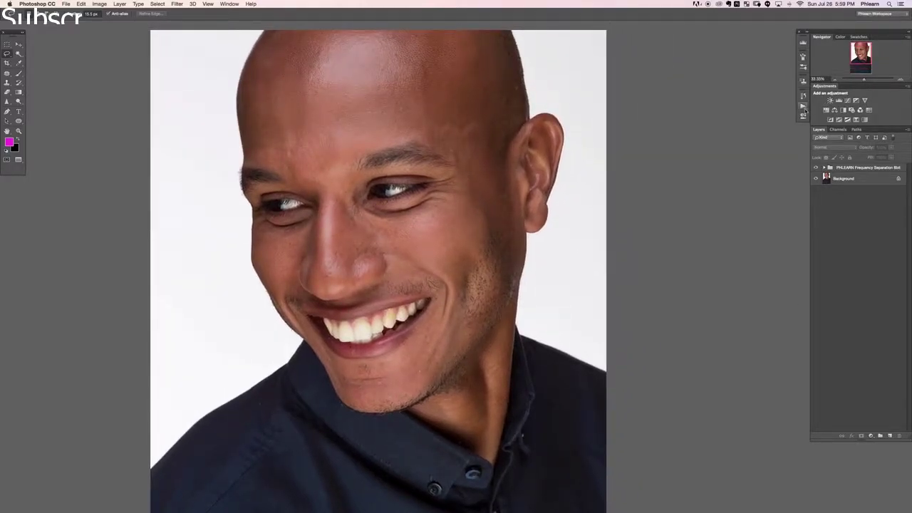
left_click(826, 167)
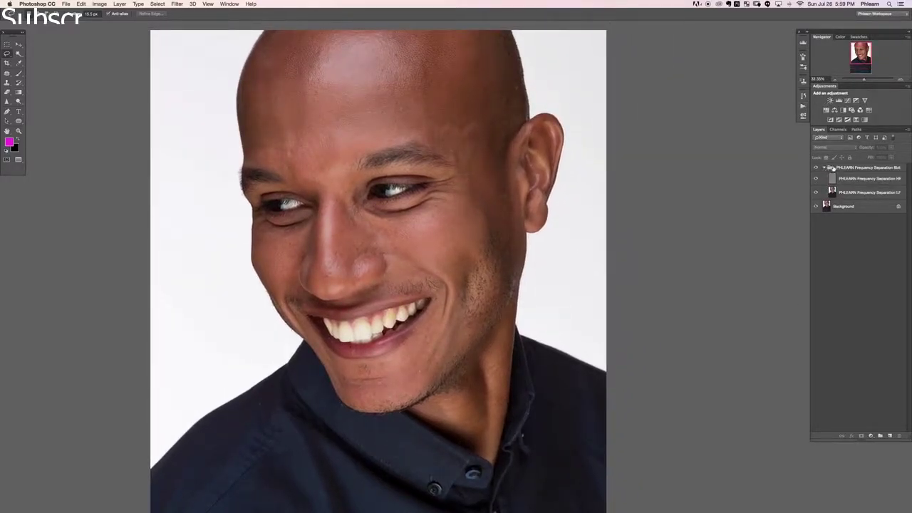
Step: Hide the Frequency Separation LF layer, keep the HF layer shown and set its blend mode to Normal
left_click(816, 179)
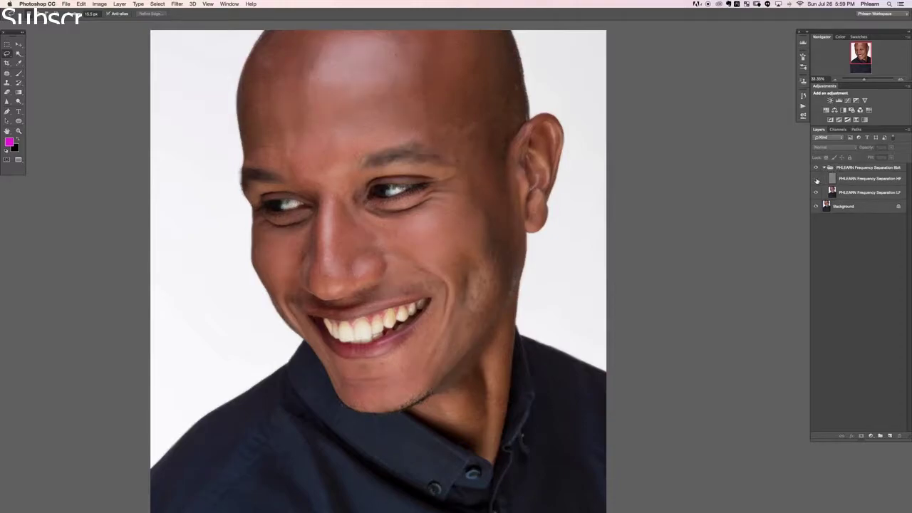
left_click(816, 192)
left_click(816, 180)
left_click(821, 180)
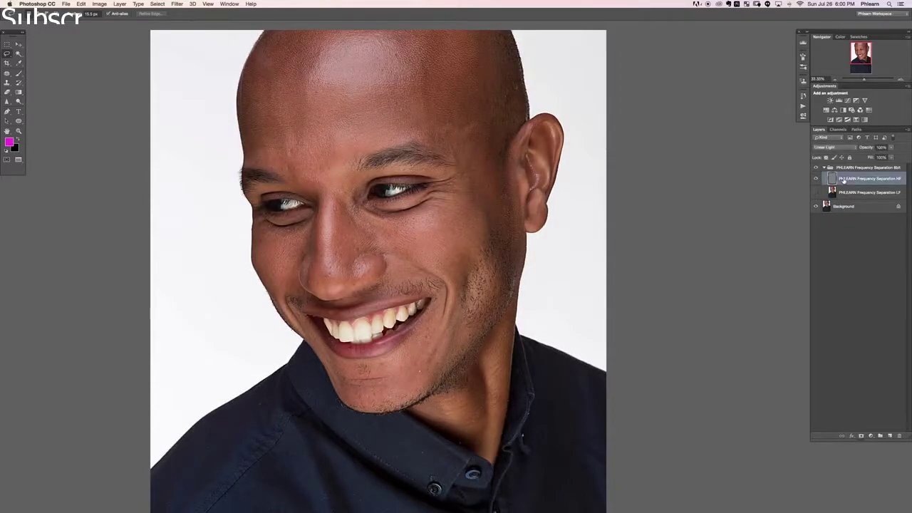
left_click(830, 147)
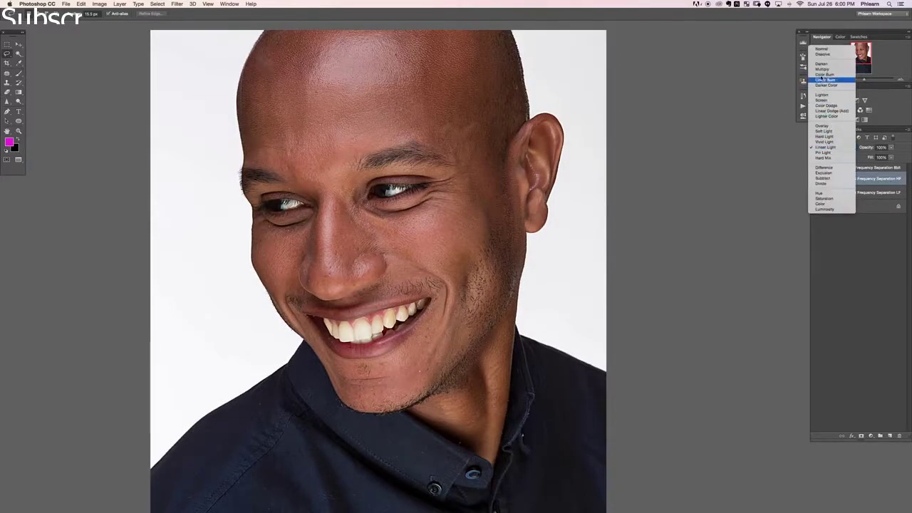
left_click(830, 49)
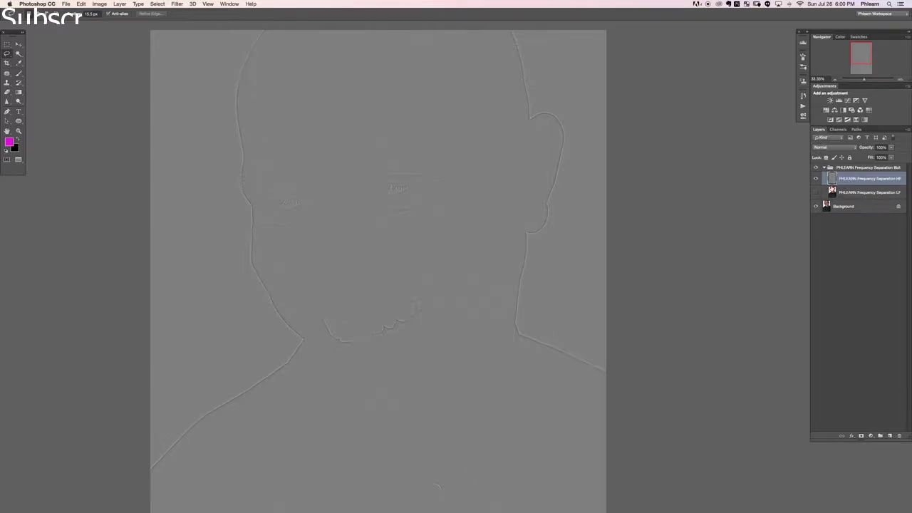
Step: Show the LF layer again and set the HF layer's blend mode back to Linear Light
left_click(816, 192)
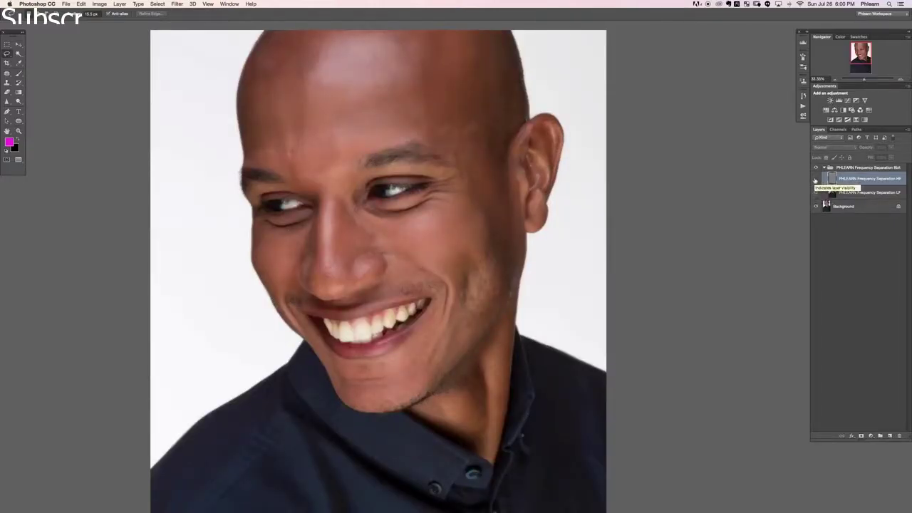
left_click(816, 191)
left_click(828, 147)
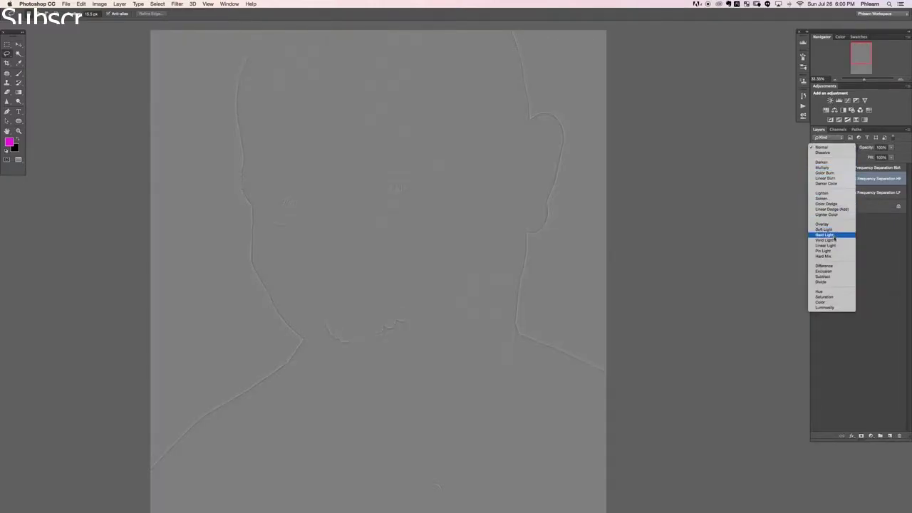
left_click(832, 245)
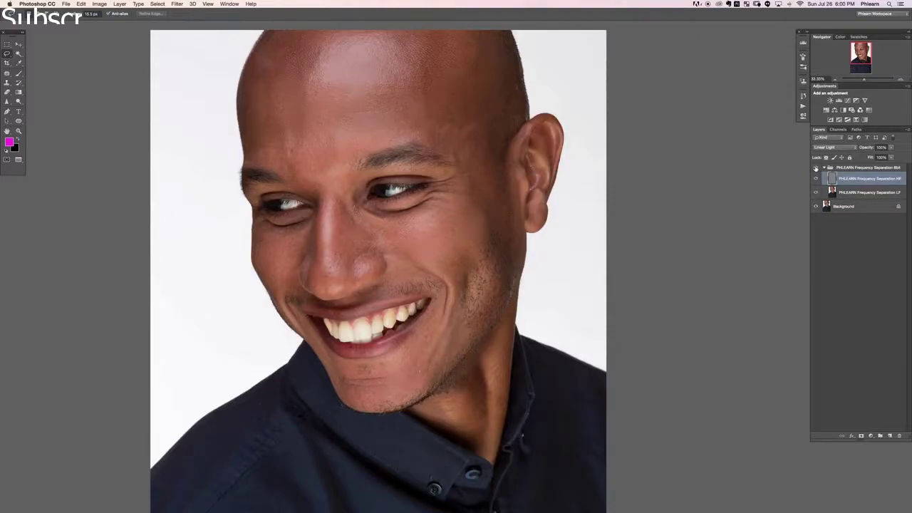
Step: Toggle the HF layer's visibility off and on to compare the portrait with and without skin texture
left_click(816, 179)
left_click(816, 179)
key("super+minus")
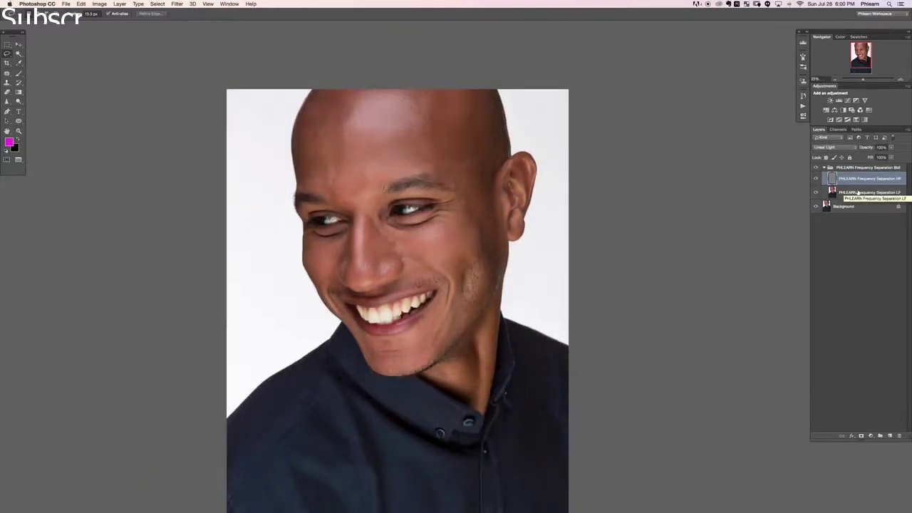
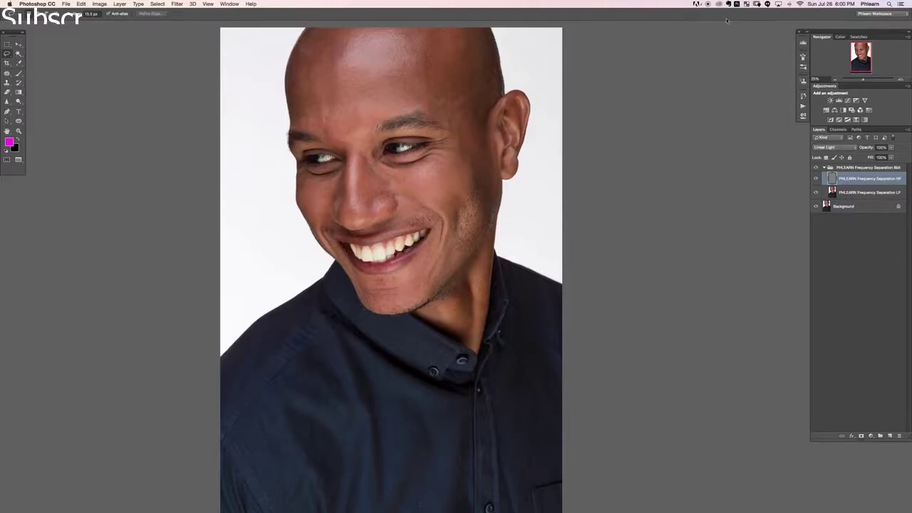
Step: Select the Frequency Separation LF layer and set the Lasso tool's feather to 0 px
left_click_drag(502, 243, 510, 279)
key("super+equal")
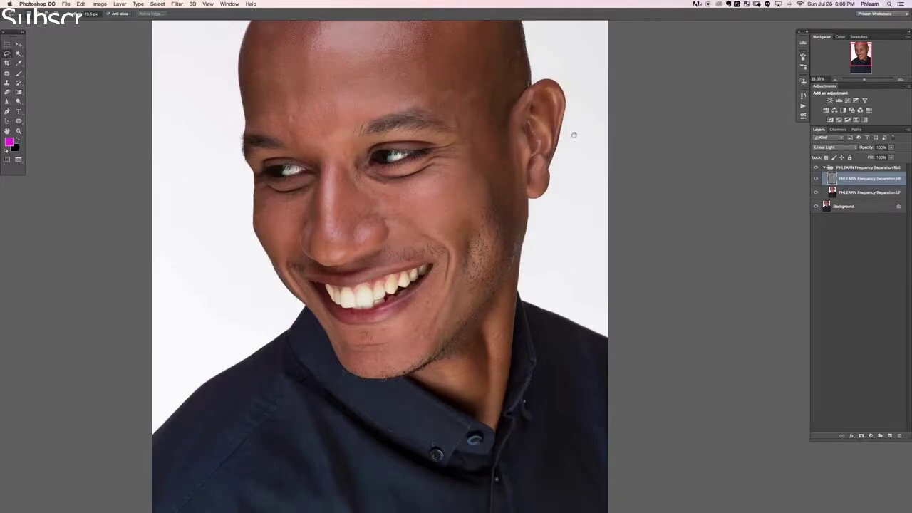
scroll(470, 219, "up", 3)
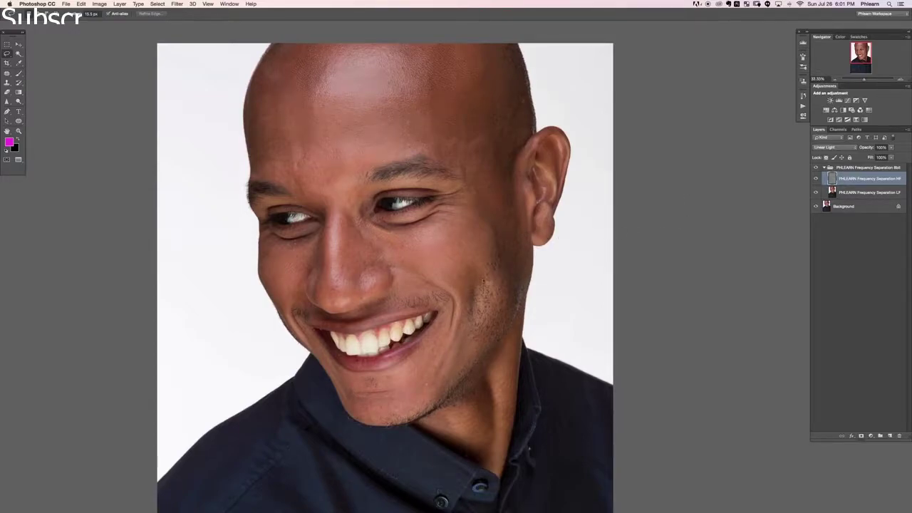
left_click(856, 193)
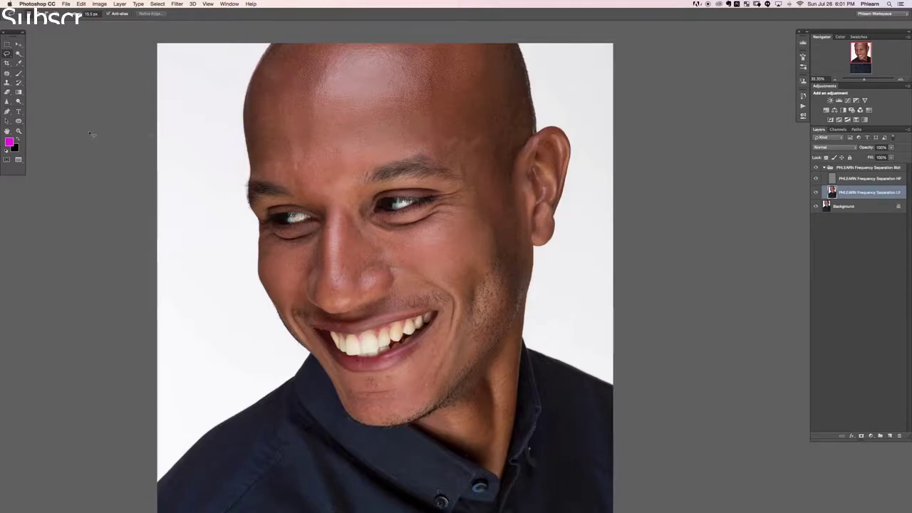
left_click_drag(70, 16, 55, 15)
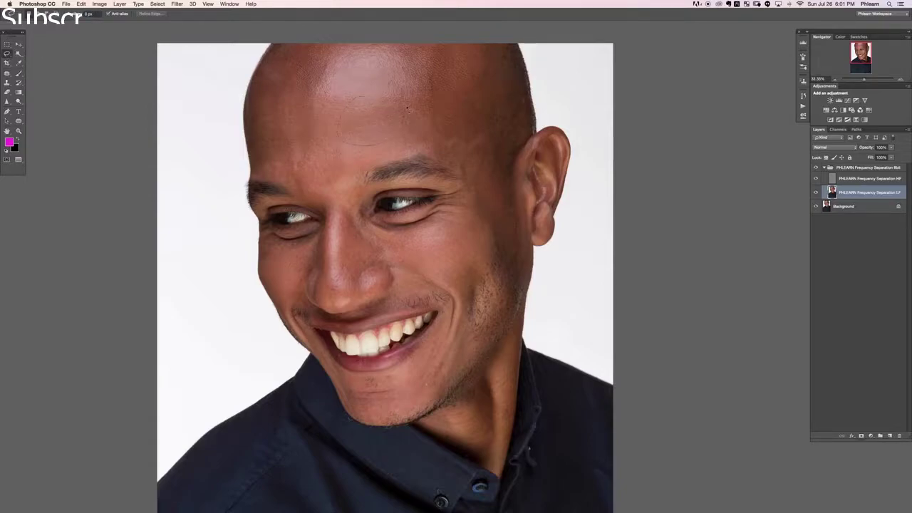
Step: Lasso a small oval on the forehead above the nose and display the selection in Quick Mask mode
left_click_drag(407, 108, 404, 104)
key("super+d")
key("q")
key("q")
left_click(7, 160)
left_click(7, 160)
left_click(6, 159)
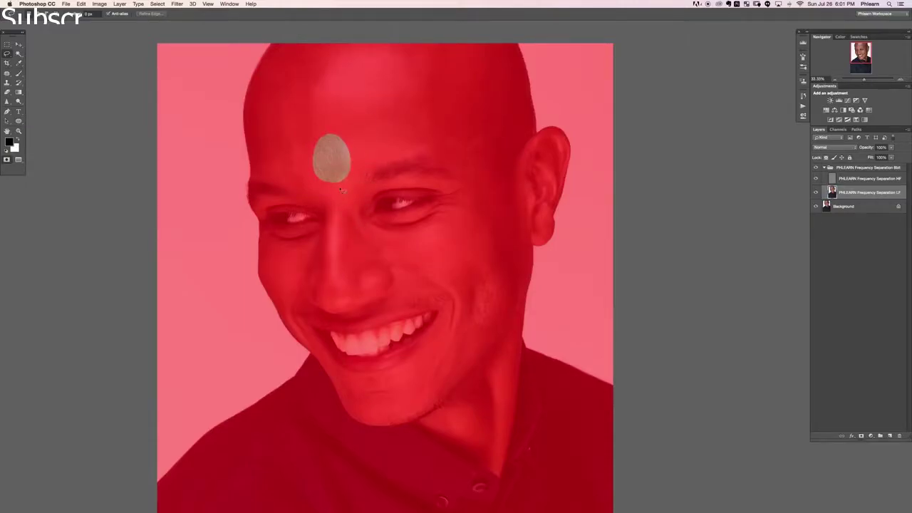
Step: Raise the Lasso feather to about 5 px, lasso a larger oval above the eyebrow, and preview its edge in Quick Mask mode
key("q")
key("q")
key("q")
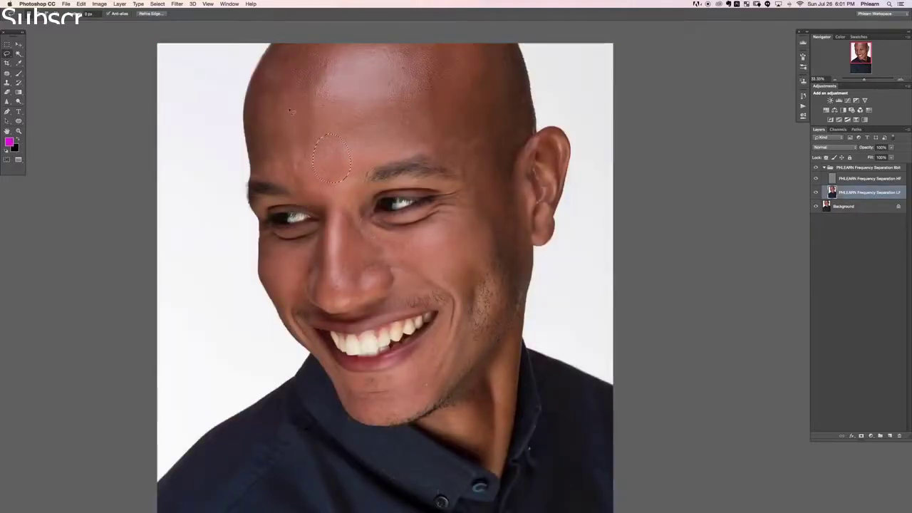
left_click_drag(74, 14, 96, 14)
key("q")
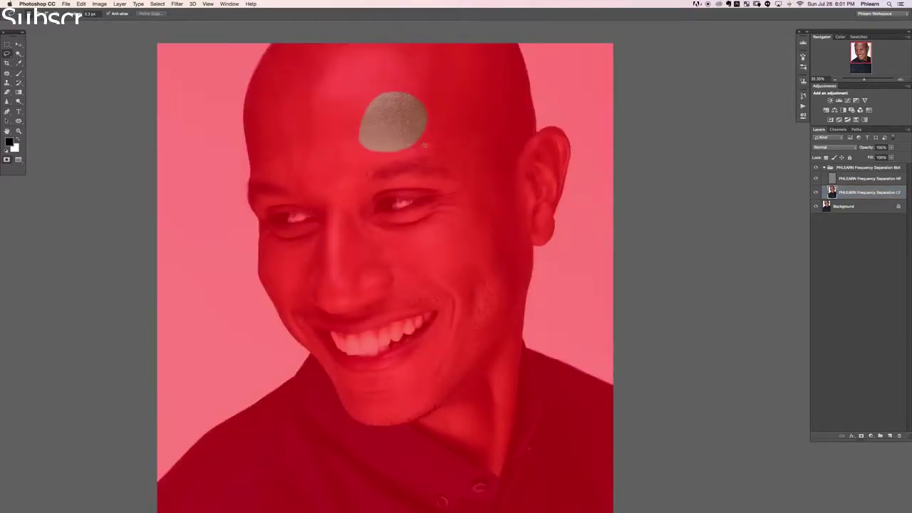
key("q")
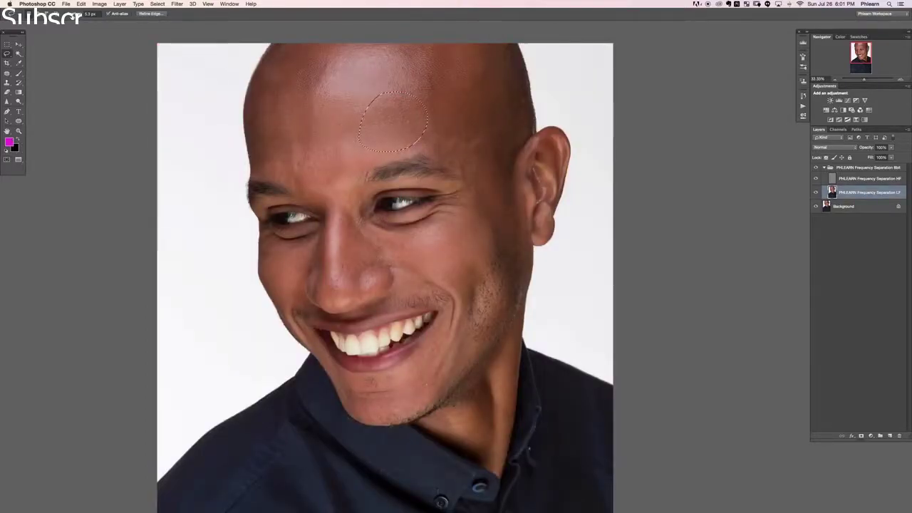
Step: Raise the Lasso feather to about 11 px, lasso a round forehead area, and preview its softer edge in Quick Mask mode
left_click(90, 15)
left_click_drag(83, 16, 89, 16)
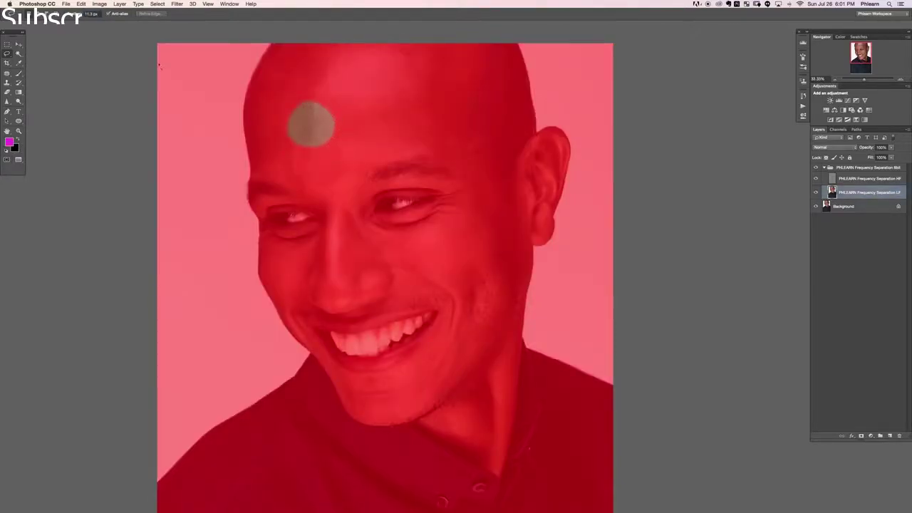
key("q")
Step: Set the Lasso feather to 16.2 px, lasso a small mid-forehead area, and preview its edge in Quick Mask mode
left_click(90, 15)
type("16.2")
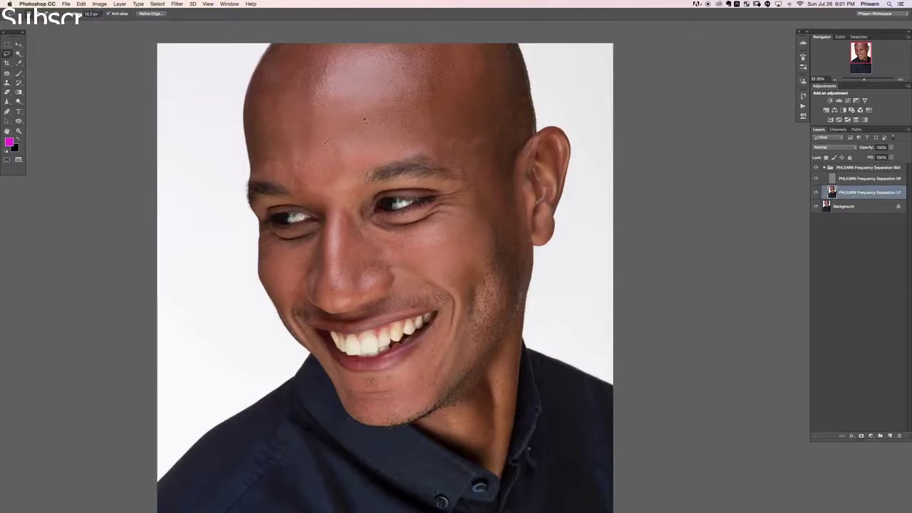
type("q")
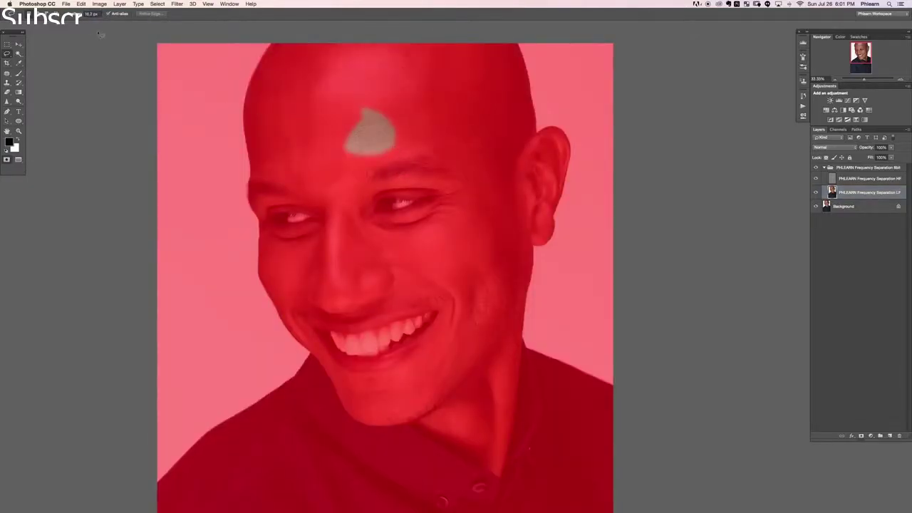
type("q")
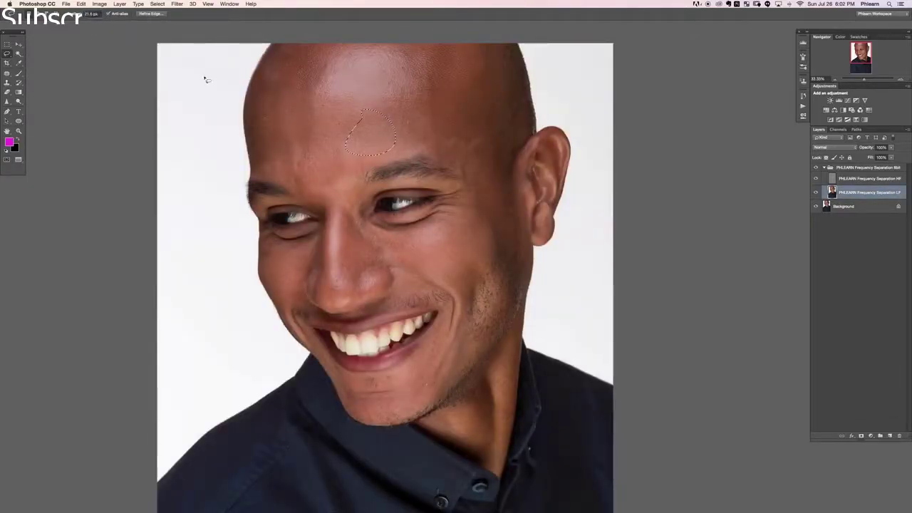
Step: Set the Lasso feather to about 21.5 px, lasso a small forehead patch, and preview its edge in Quick Mask mode
type("q")
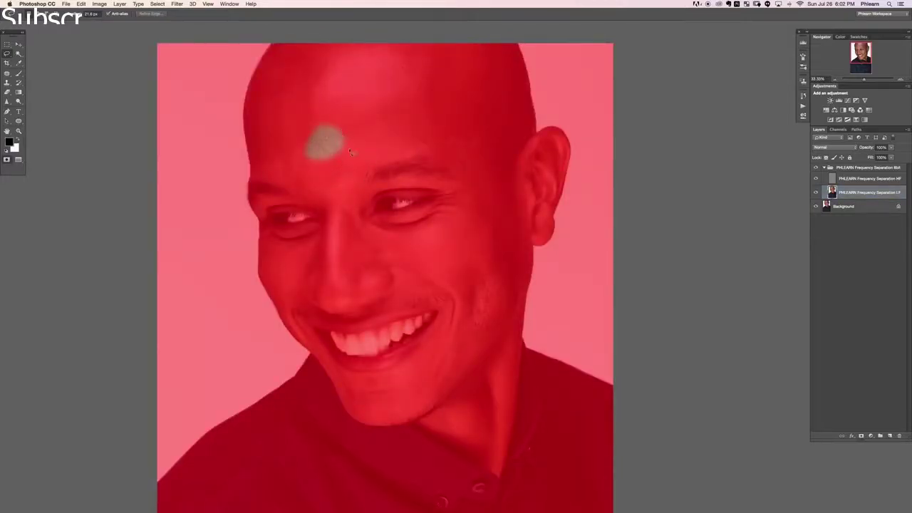
type("q")
scroll(457, 199, "down", 2)
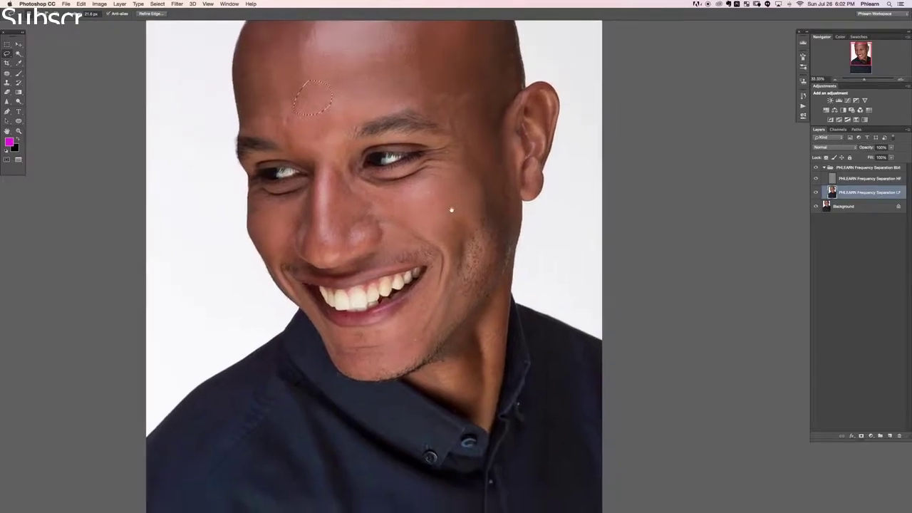
scroll(449, 228, "up", 3)
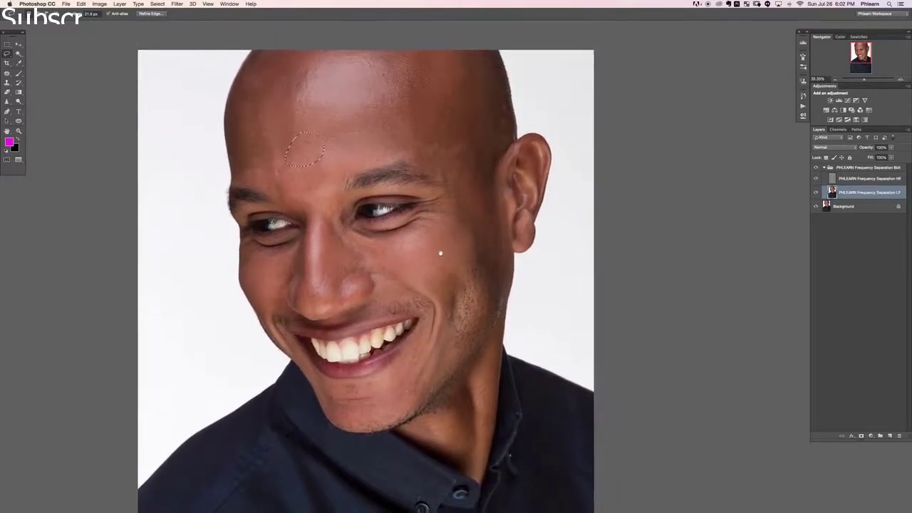
scroll(441, 253, "down", 2)
Step: Lasso an oval on the upper cheek beside the eye nearer the ear and locate the Gaussian Blur filter without applying it
mouse_move(437, 229)
left_mouse_down()
mouse_move(429, 184)
mouse_move(402, 194)
mouse_move(396, 215)
mouse_move(418, 226)
left_mouse_up()
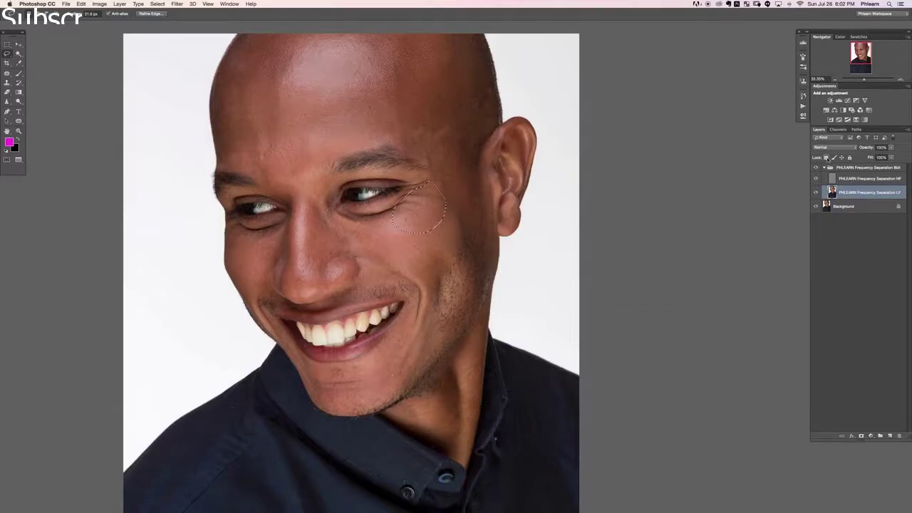
left_click(180, 4)
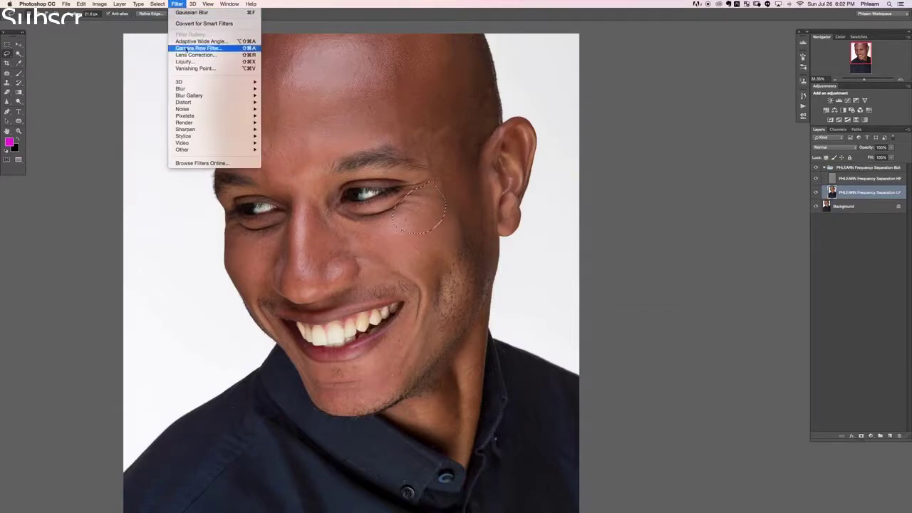
mouse_move(190, 89)
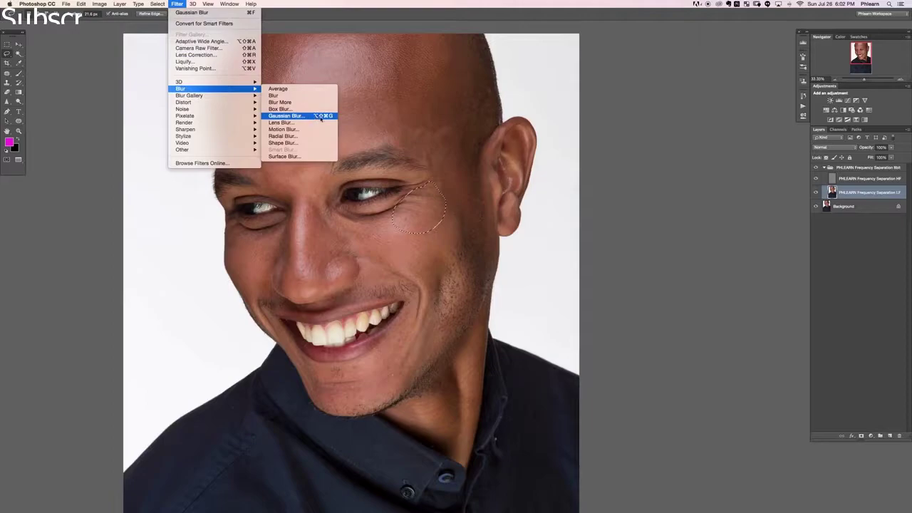
key("Escape")
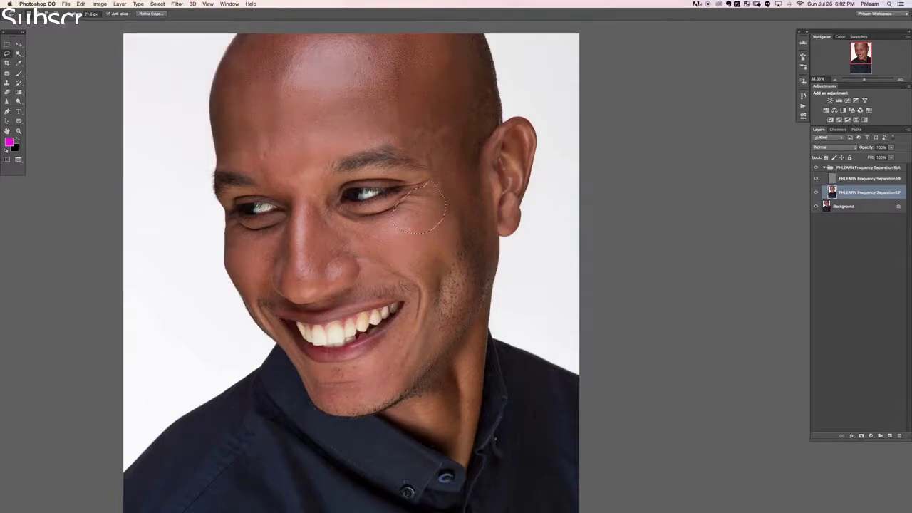
Step: Open the keyboard shortcut settings for the Filter commands, assign Opt+Shift+⌘+G to Gaussian Blur, and accept the settings
left_click(81, 4)
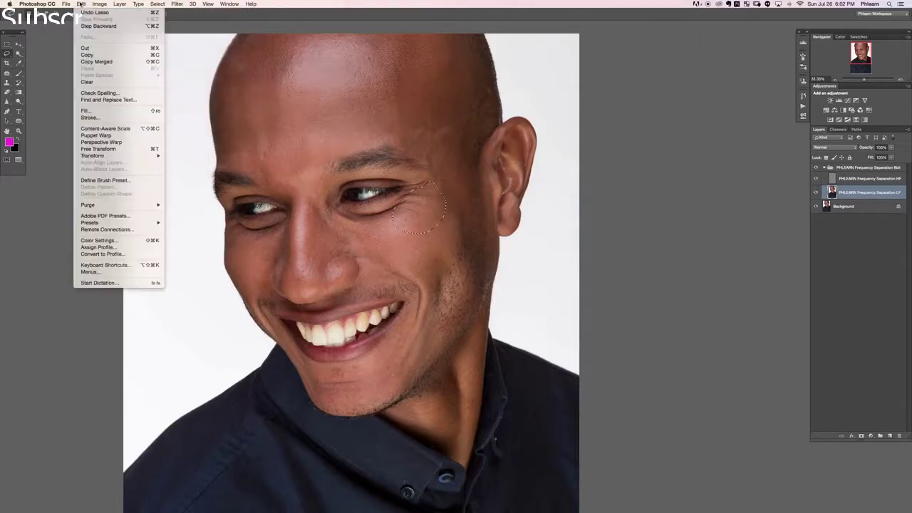
left_click(107, 265)
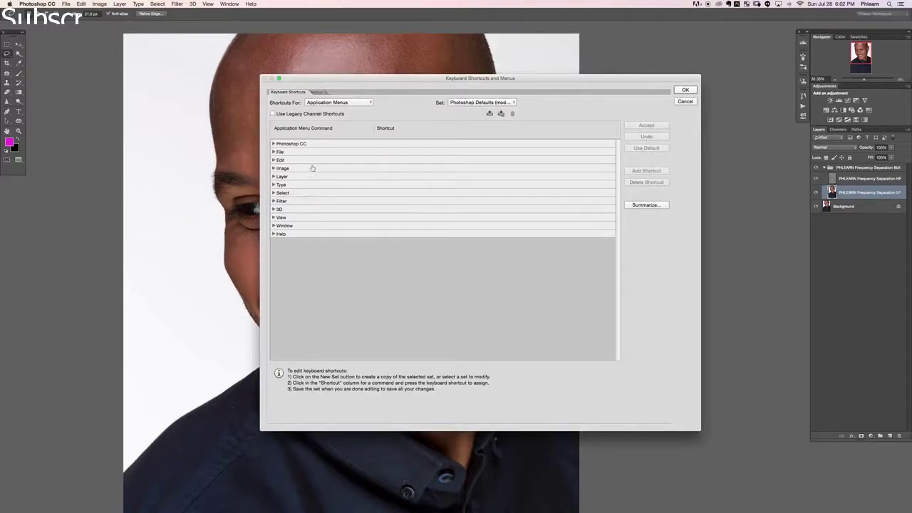
left_click_drag(352, 79, 312, 72)
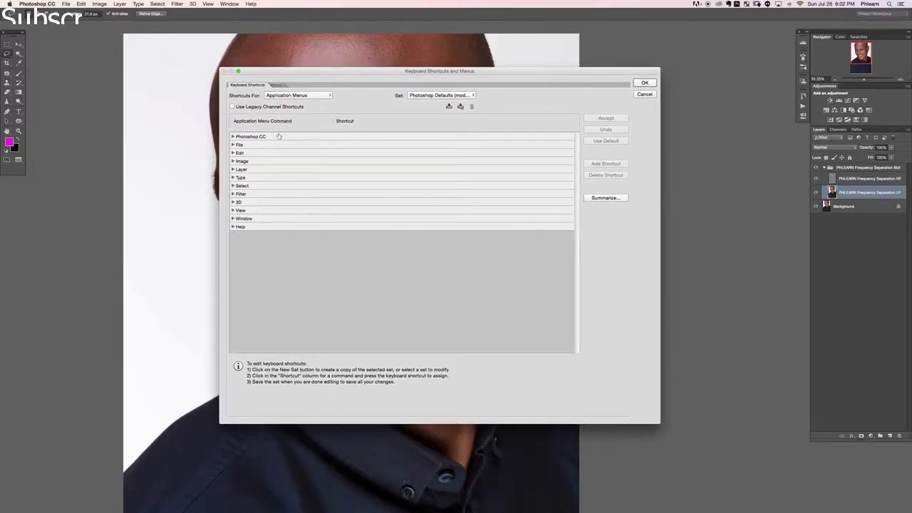
left_click(232, 194)
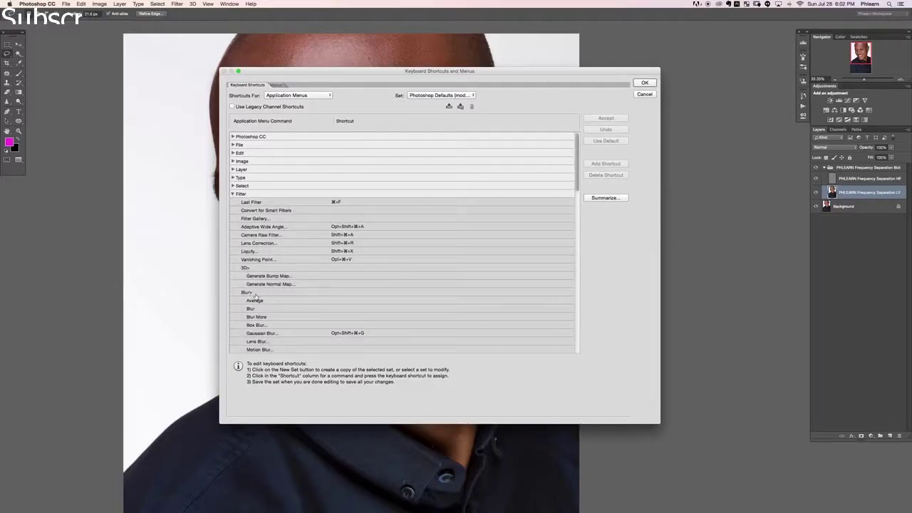
left_click(354, 333)
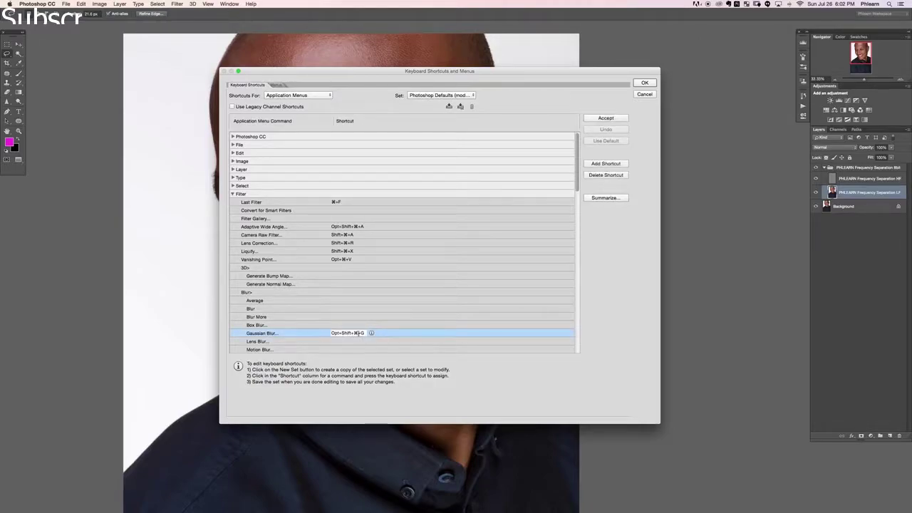
key("alt")
left_click(606, 117)
left_click(644, 84)
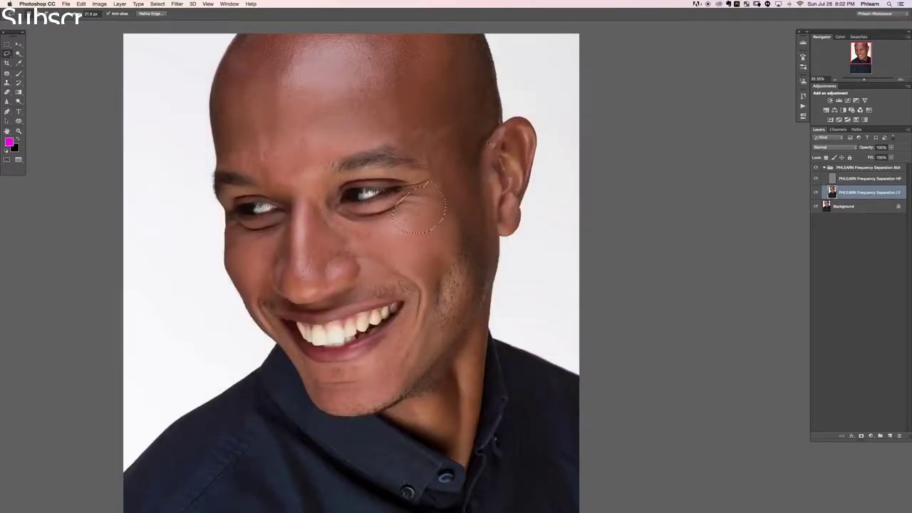
Step: Smooth the selected upper cheek on the LF layer with a 19.0-pixel Gaussian Blur, then deselect it
key("alt+shift+super+g")
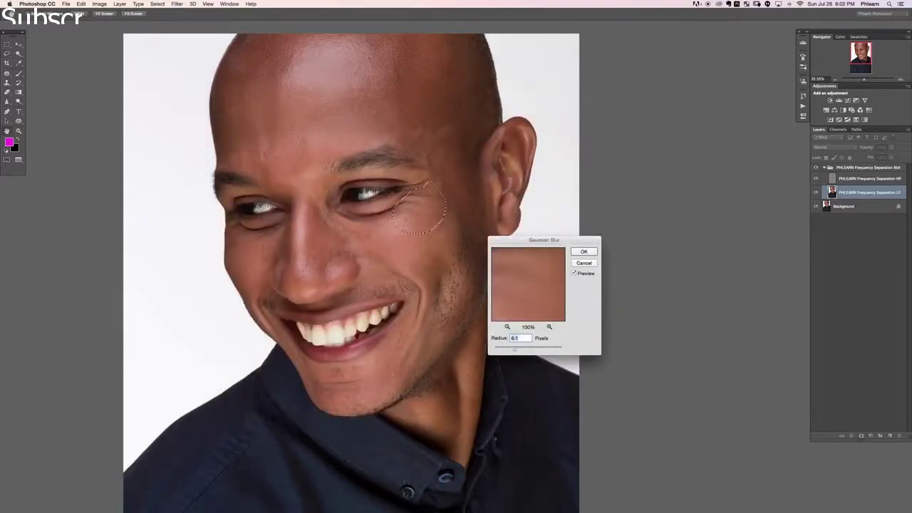
left_click_drag(521, 240, 541, 141)
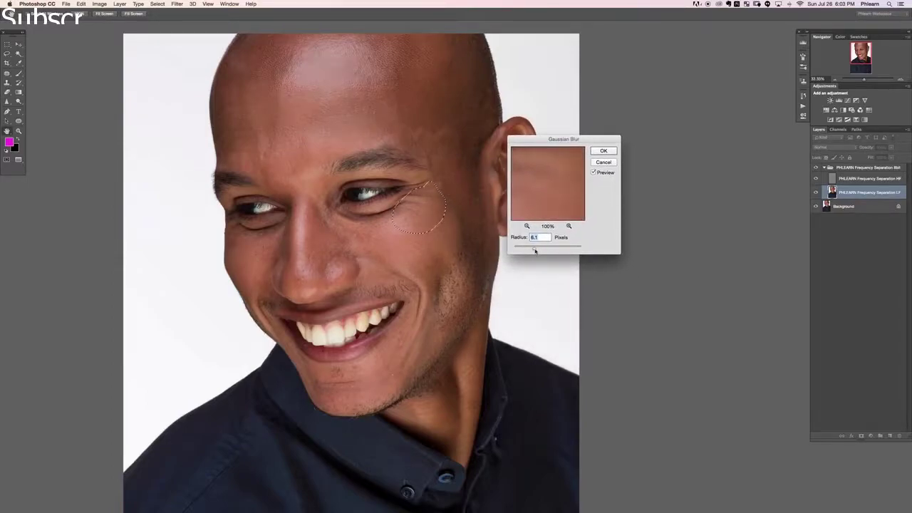
mouse_move(540, 250)
left_mouse_down()
mouse_move(563, 248)
mouse_move(543, 250)
left_mouse_up()
left_click(604, 151)
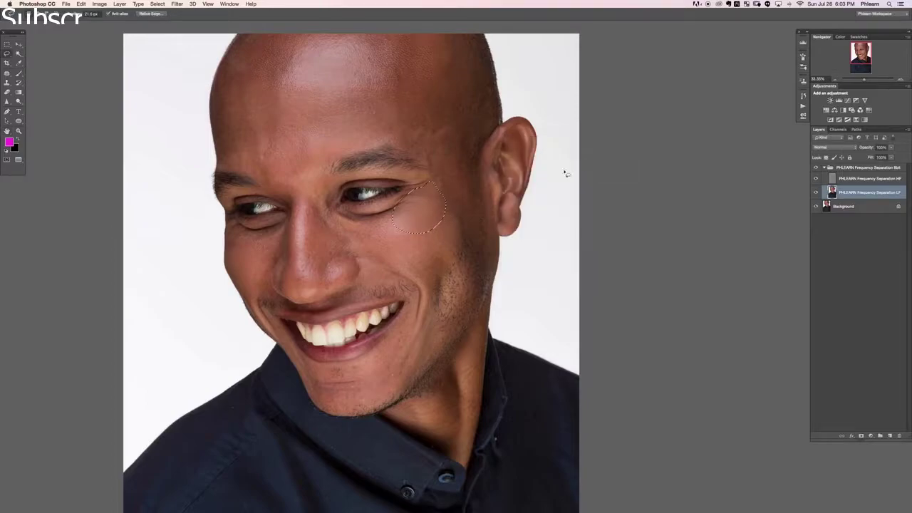
key("super+d")
Step: Inspect the smoothed cheek up close, hiding and showing the HF layer to compare color with and without texture
key("super+equal")
key("super+equal")
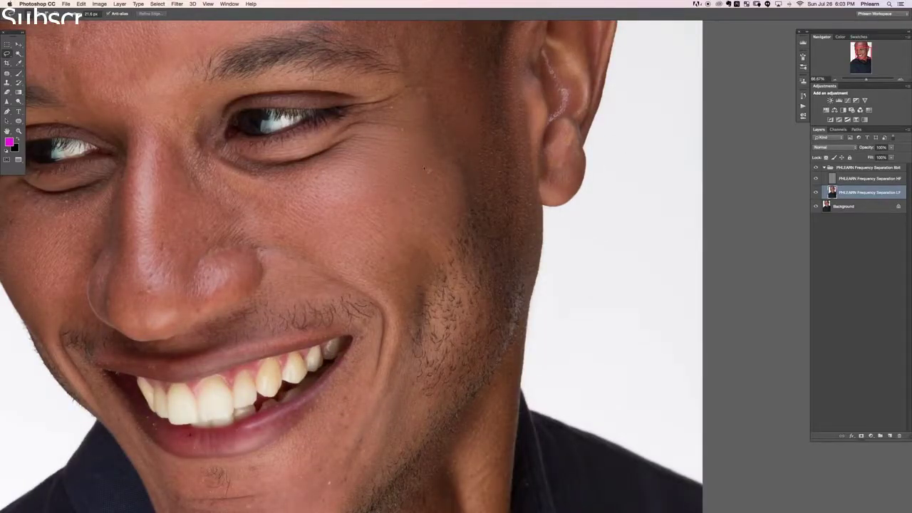
left_click(816, 179)
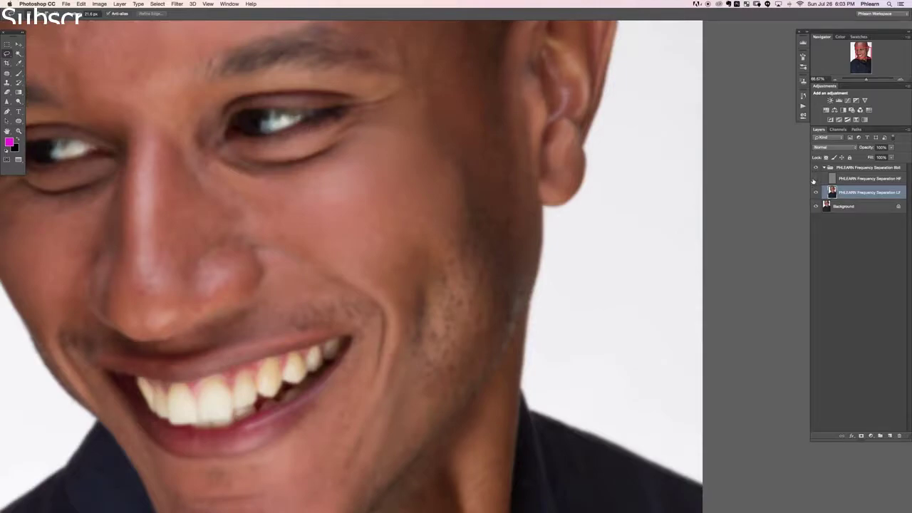
left_click(816, 178)
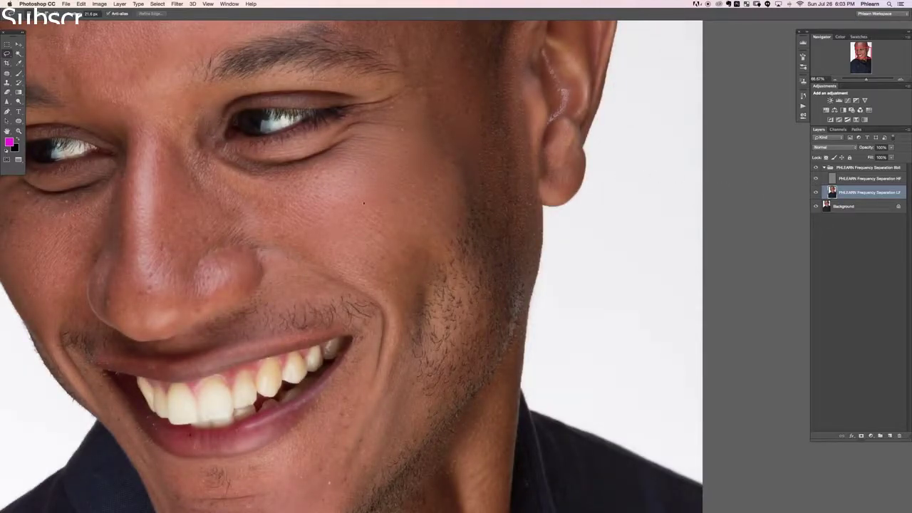
key("super+minus")
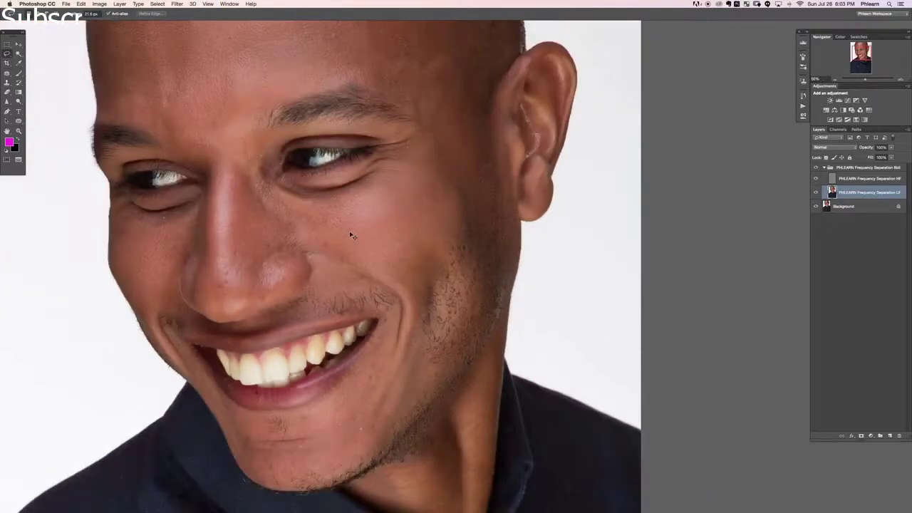
key("super+minus")
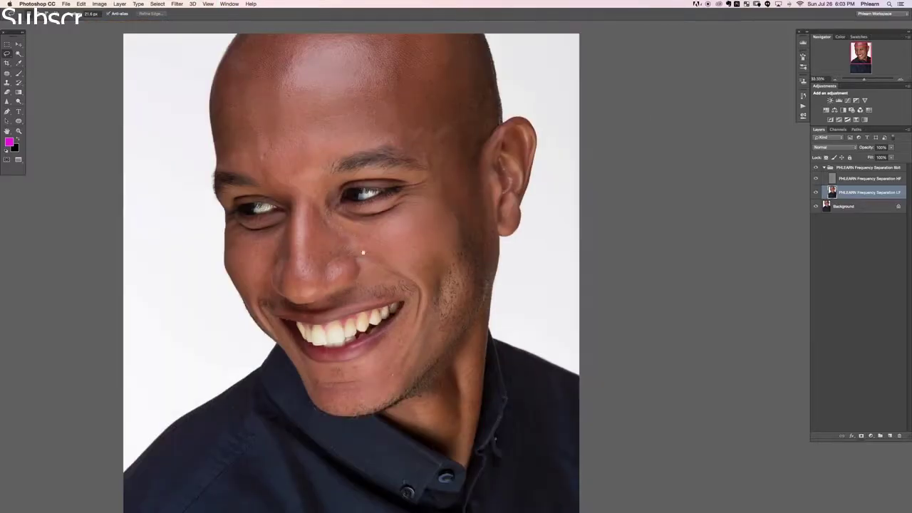
Step: Lasso the side of the nose bridge and smooth it with a 19.0-pixel Gaussian Blur
left_click_drag(355, 138, 383, 145)
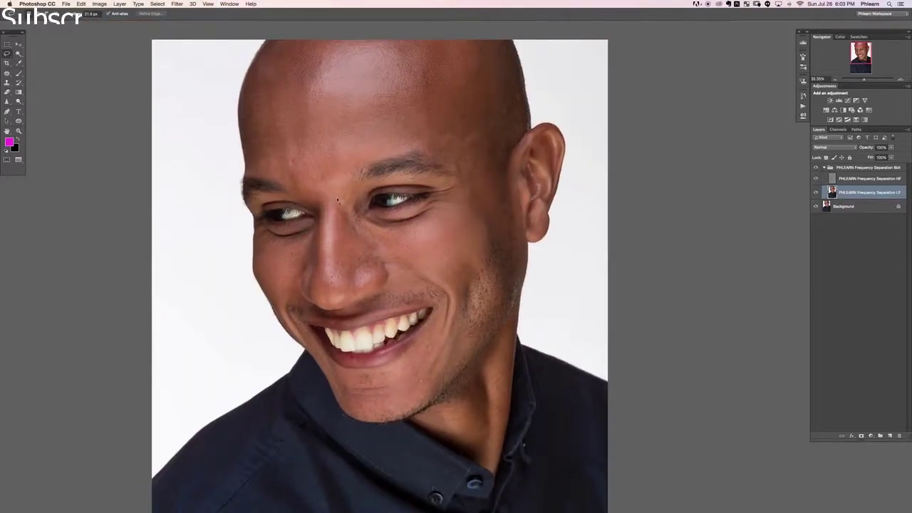
mouse_move(360, 225)
left_mouse_down()
mouse_move(342, 195)
mouse_move(330, 212)
left_mouse_up()
key("super+alt+f")
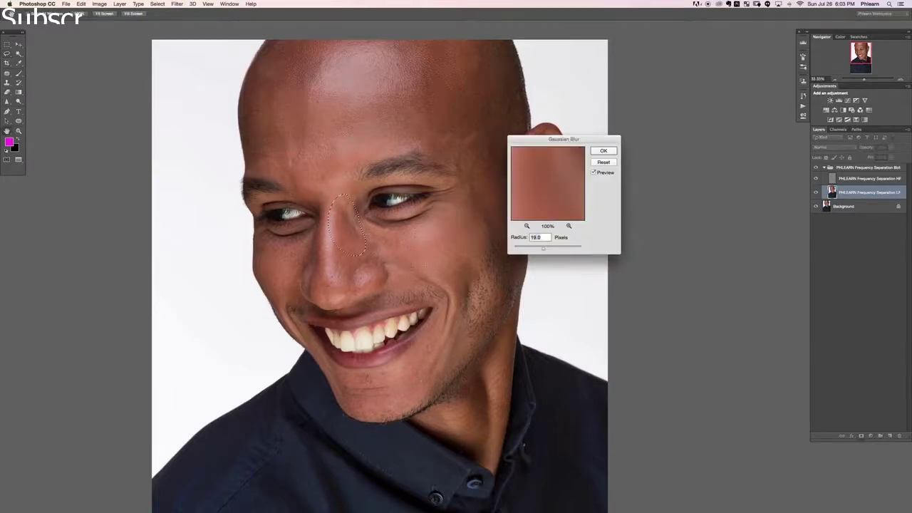
left_click(603, 151)
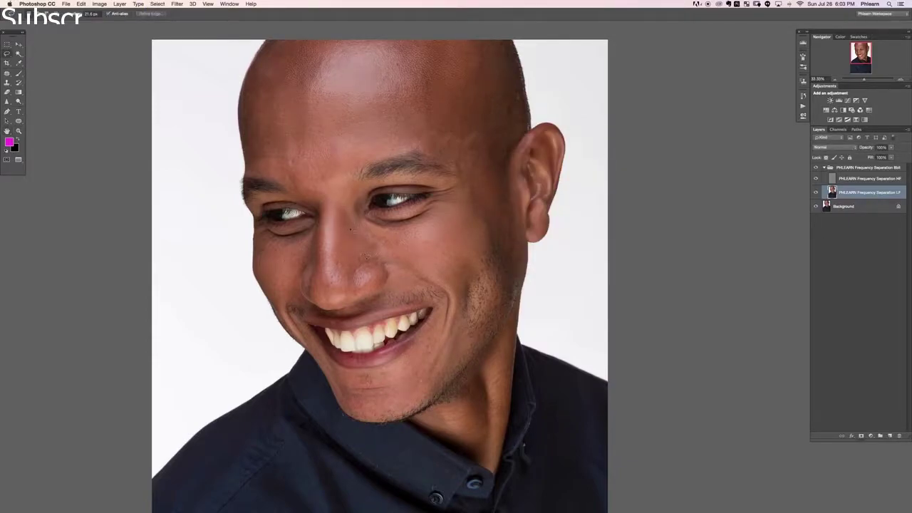
Step: Lasso the area between the eyebrows on the LF layer and smooth it with a 19.0-pixel Gaussian Blur
left_click(816, 192)
key("super+d")
key("super+alt+f")
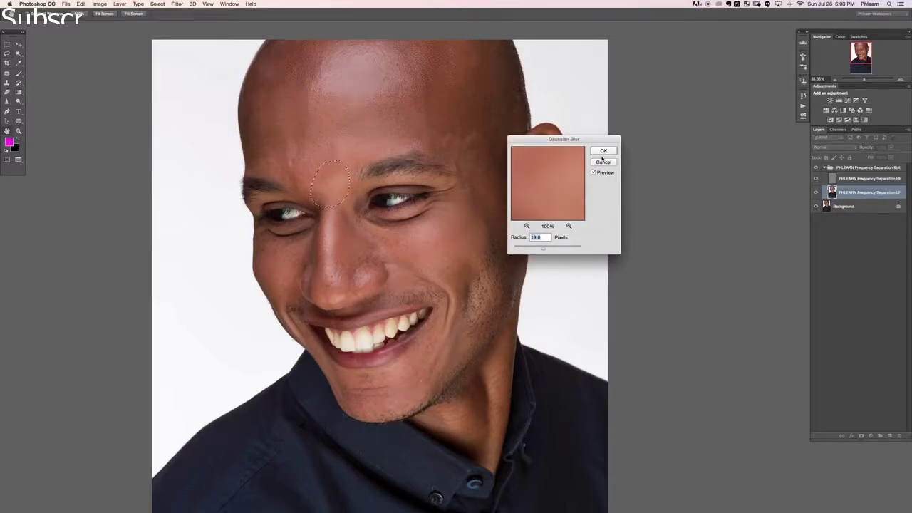
left_click(603, 151)
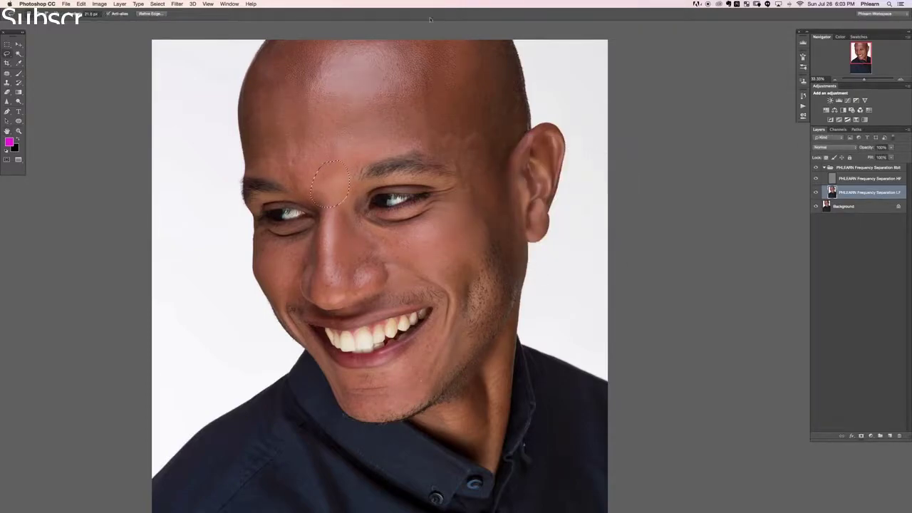
Step: Replace the selection with a wide forehead area above the eyebrow and smooth it with Gaussian Blur at a reduced radius
key("super+d")
mouse_move(443, 135)
left_mouse_down()
mouse_move(420, 110)
mouse_move(384, 113)
mouse_move(436, 139)
left_mouse_up()
key("super+alt+f")
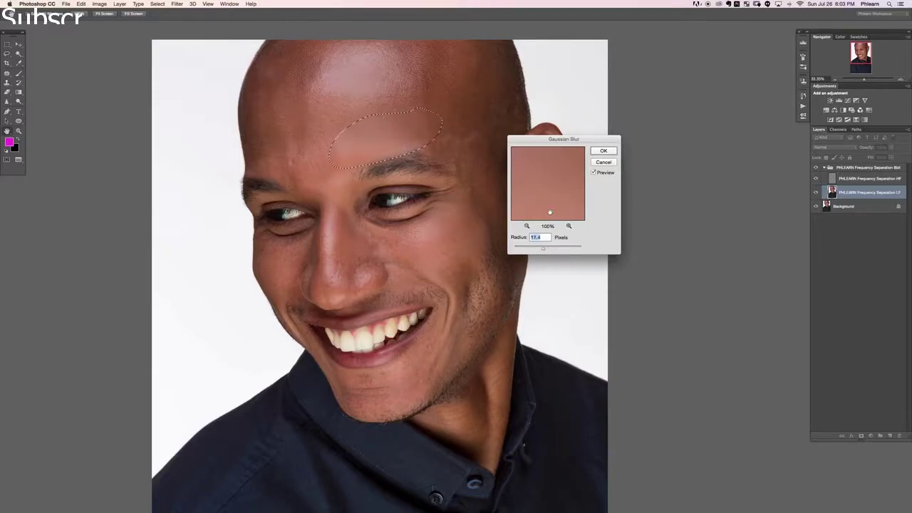
key("shift+Down")
key("shift+Down")
key("shift+Down")
key("shift+Down")
key("shift+Down")
key("Return")
scroll(278, 166, "up", 3)
scroll(278, 166, "right", 2)
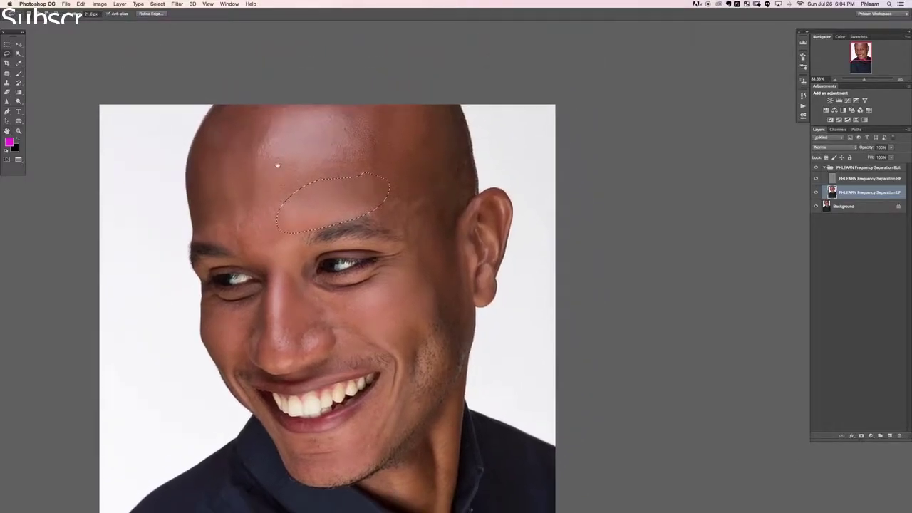
Step: Lasso an upright oval on the side of the forehead and smooth it with a 9.4-pixel Gaussian Blur
mouse_move(388, 134)
left_mouse_down()
mouse_move(403, 145)
mouse_move(387, 127)
left_mouse_up()
key("super+alt+f")
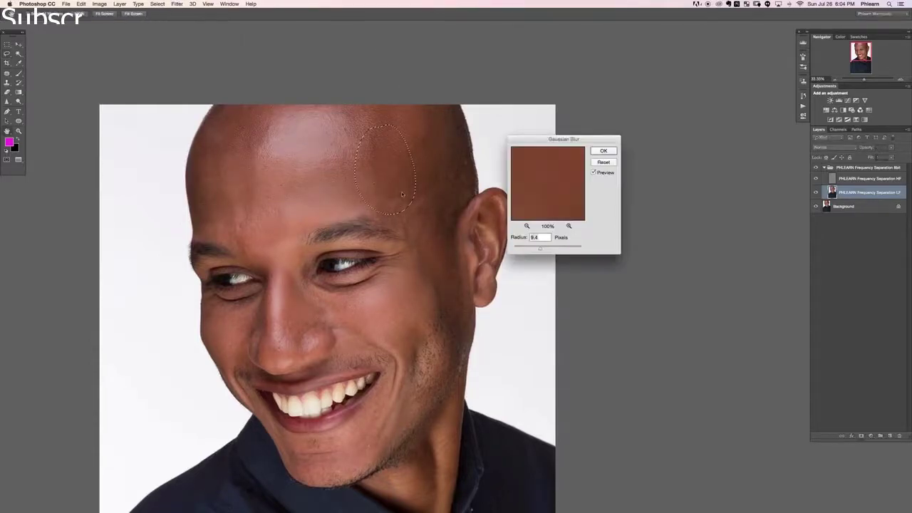
left_click(603, 151)
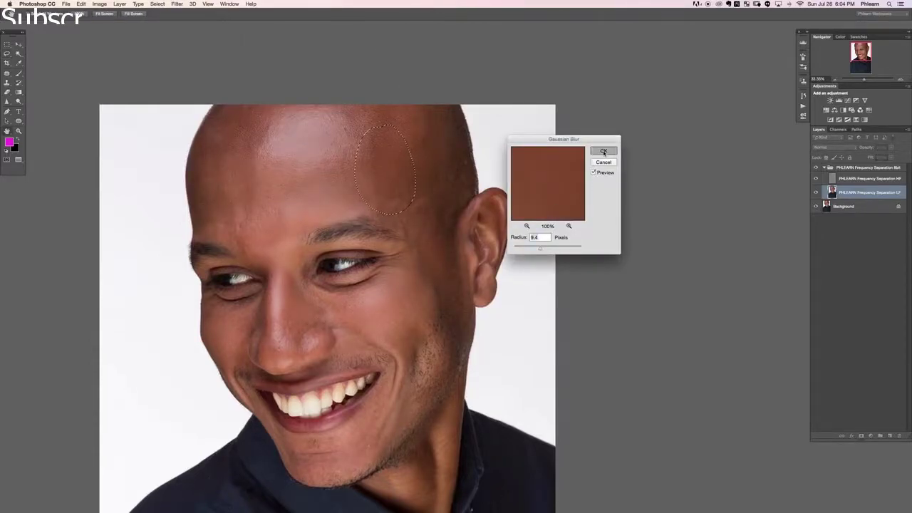
Step: Lasso the temple in front of the ear, smooth it with a 12.4-pixel Gaussian Blur, and deselect
mouse_move(433, 144)
left_mouse_down()
mouse_move(426, 243)
mouse_move(452, 207)
left_mouse_up()
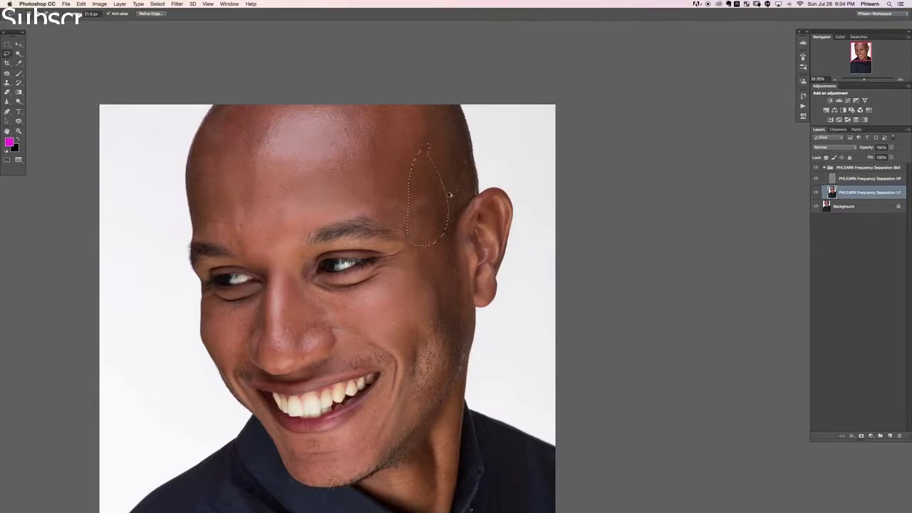
key("super+alt+f")
key("shift+Up")
key("shift+Up")
key("shift+Up")
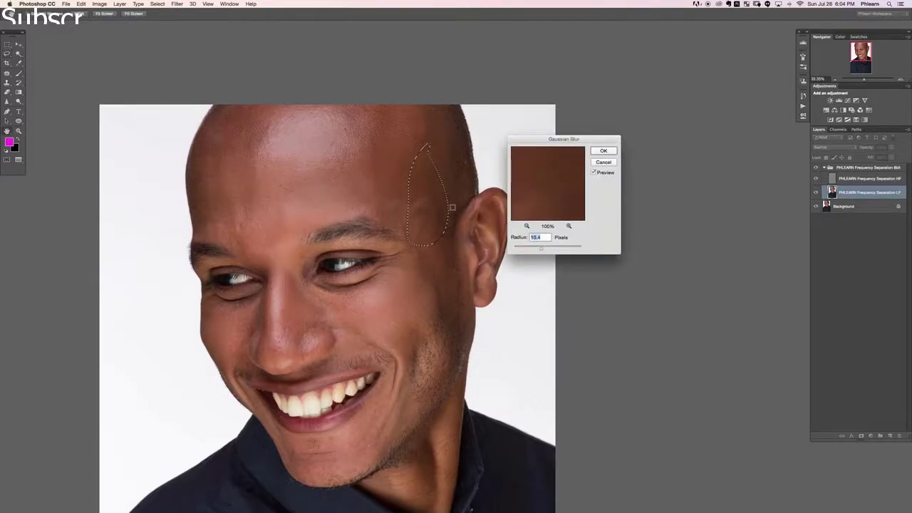
key("Return")
key("super+d")
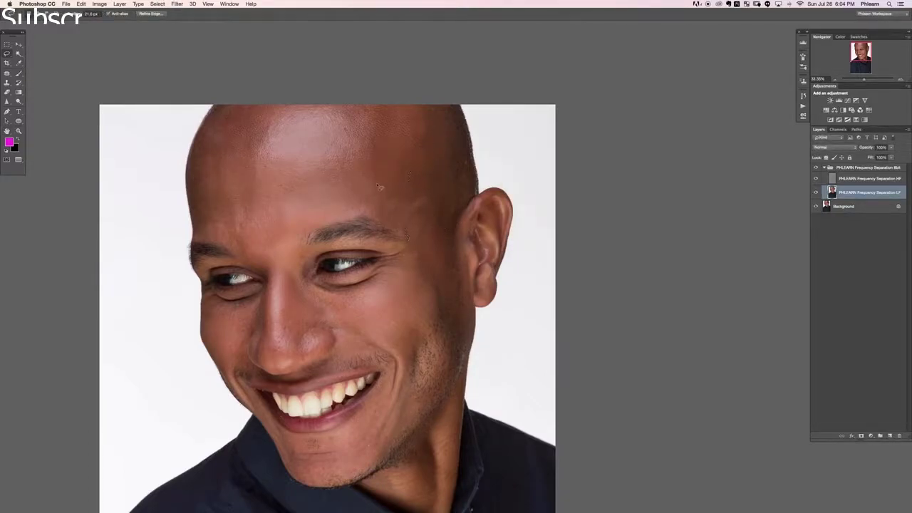
Step: Lasso the skin above the outer end of the near eyebrow and smooth it with a 12.4-pixel Gaussian Blur
left_click_drag(421, 189, 385, 184)
key("super+alt+f")
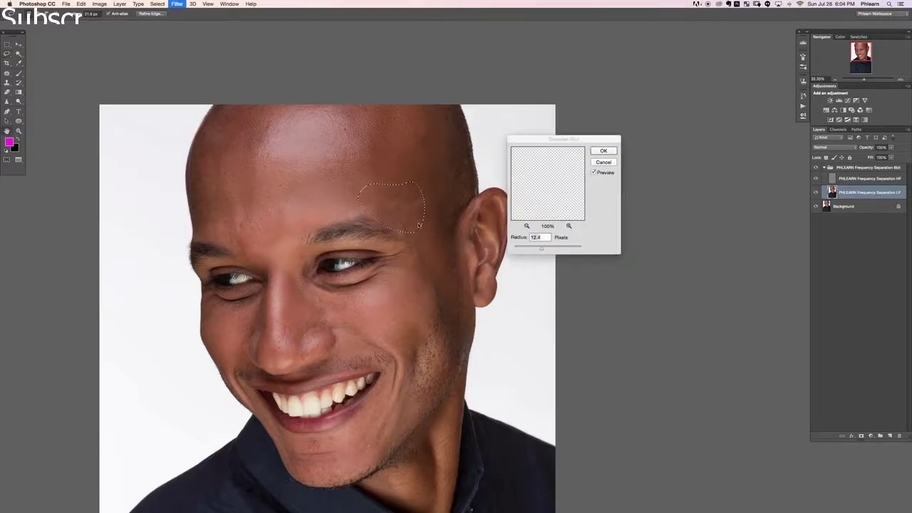
left_click(604, 150)
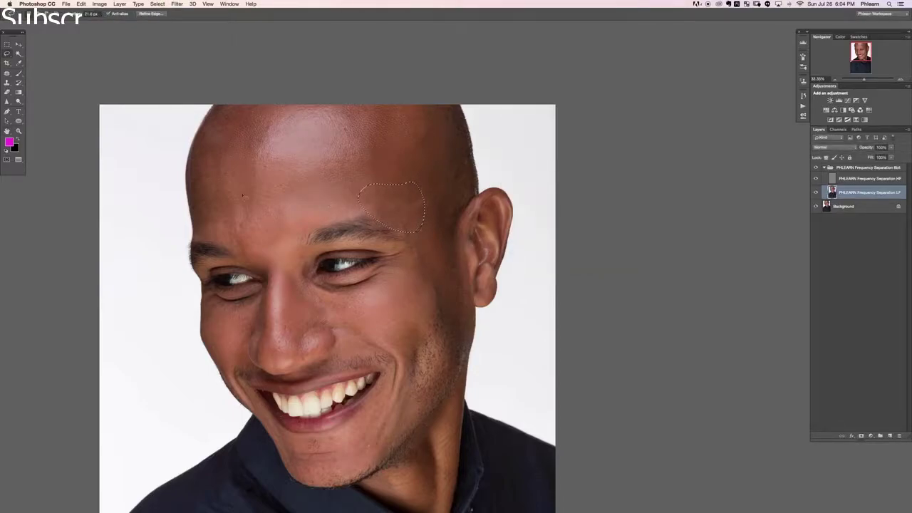
Step: Smooth two Lasso patches on the forehead's far side, above the far eyebrow and near the head's edge, with 12.4-pixel Gaussian Blur
key("super+d")
key("super+alt+f")
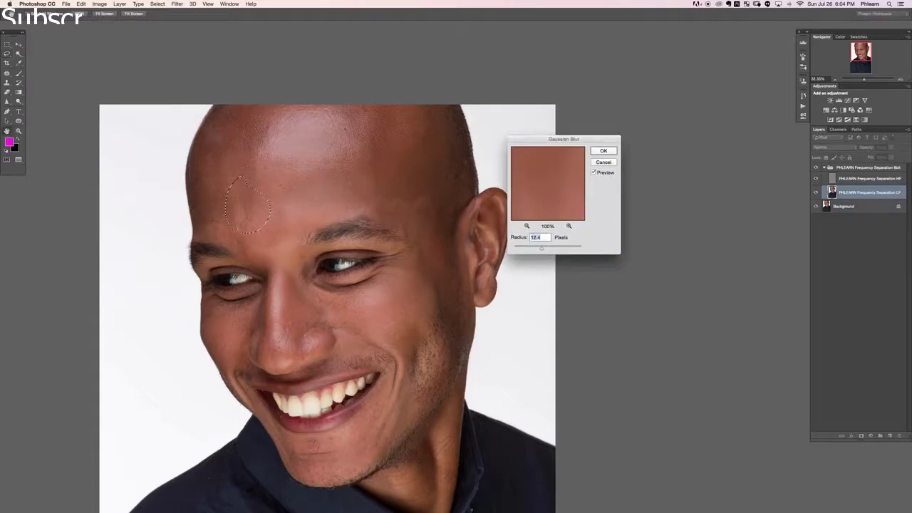
left_click(602, 151)
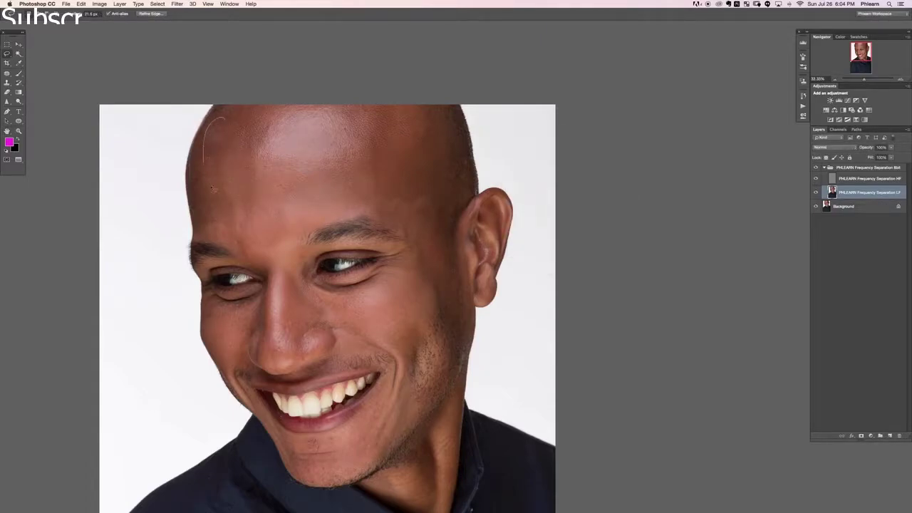
key("super+alt+f")
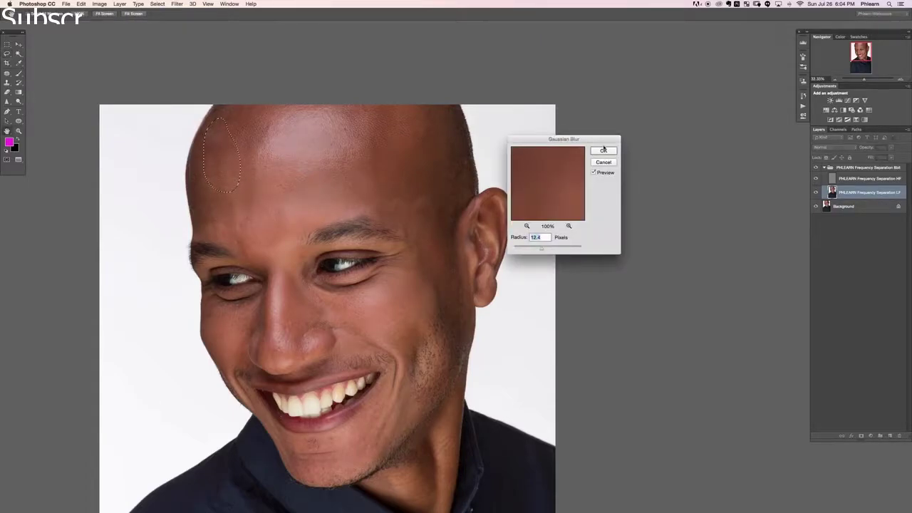
left_click(603, 151)
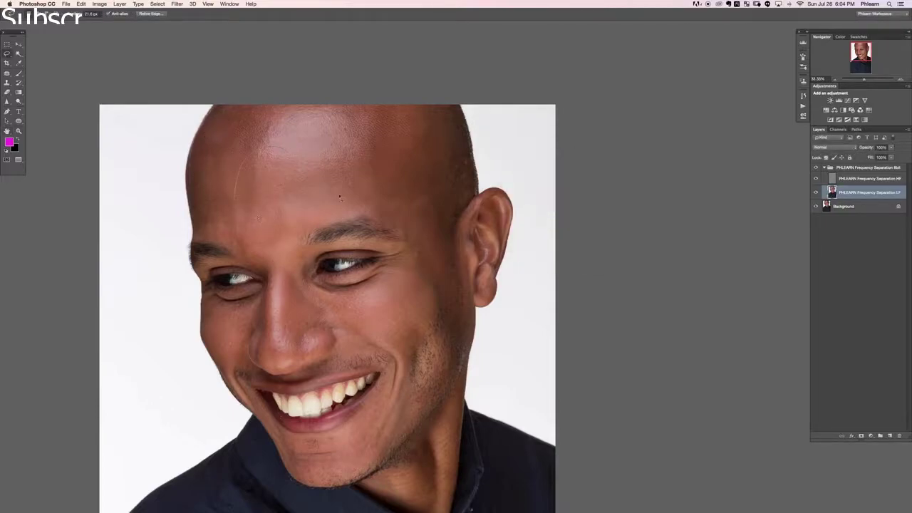
Step: Smooth a wide central forehead area and the patch beside its highlight with separate Lasso selections and 12.4-pixel Gaussian Blur
key("super+alt+f")
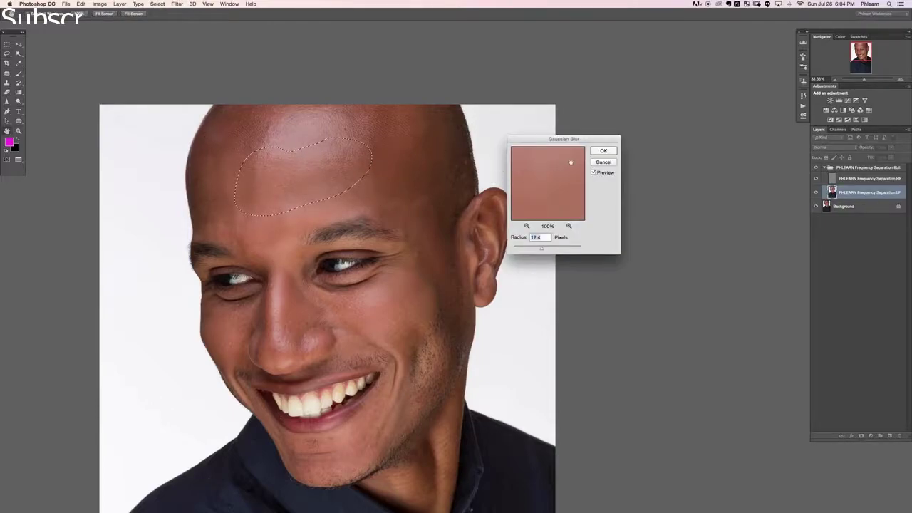
left_click(605, 151)
mouse_move(369, 185)
left_mouse_down()
mouse_move(382, 123)
mouse_move(363, 184)
left_mouse_up()
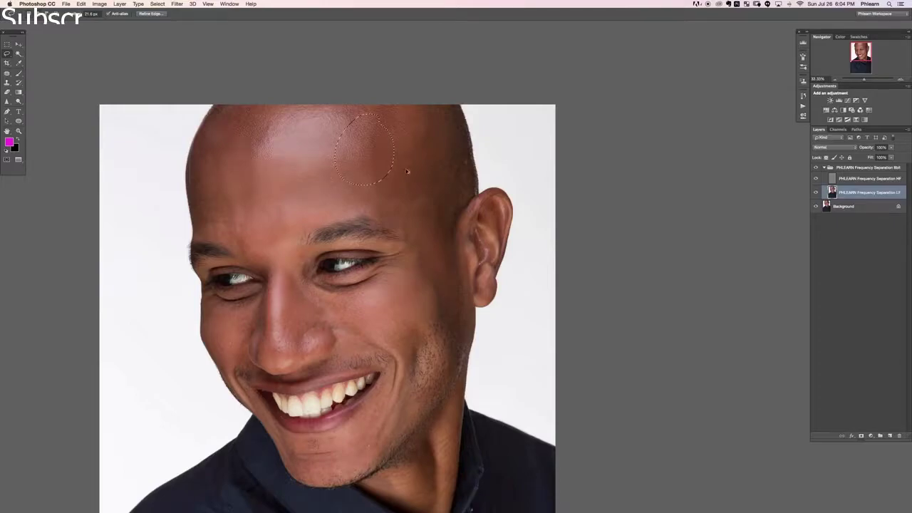
key("super+alt+f")
key("Return")
Step: Smooth the temple above the near eyebrow's tail and the skin between eye and ear with Lasso selections and 12.4-pixel Gaussian Blur
mouse_move(374, 191)
left_mouse_down()
mouse_move(432, 194)
mouse_move(426, 226)
left_mouse_up()
key("super+alt+f")
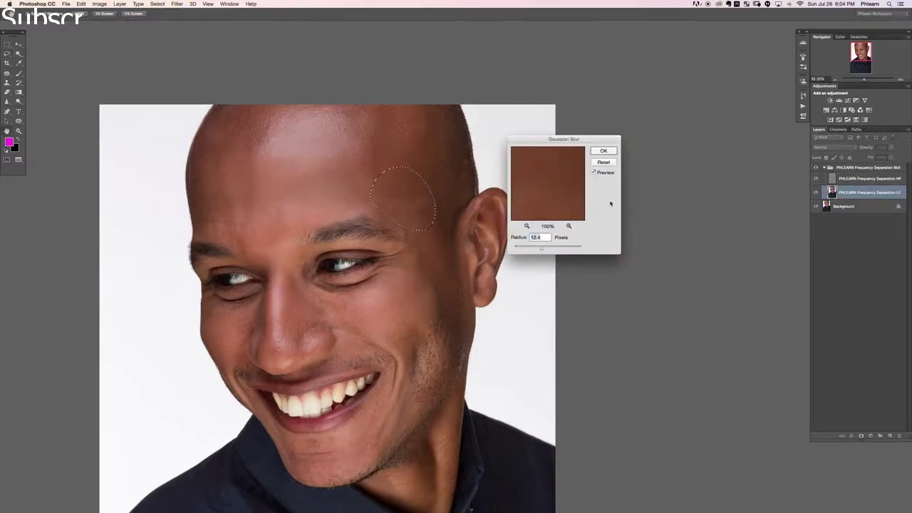
left_click(603, 150)
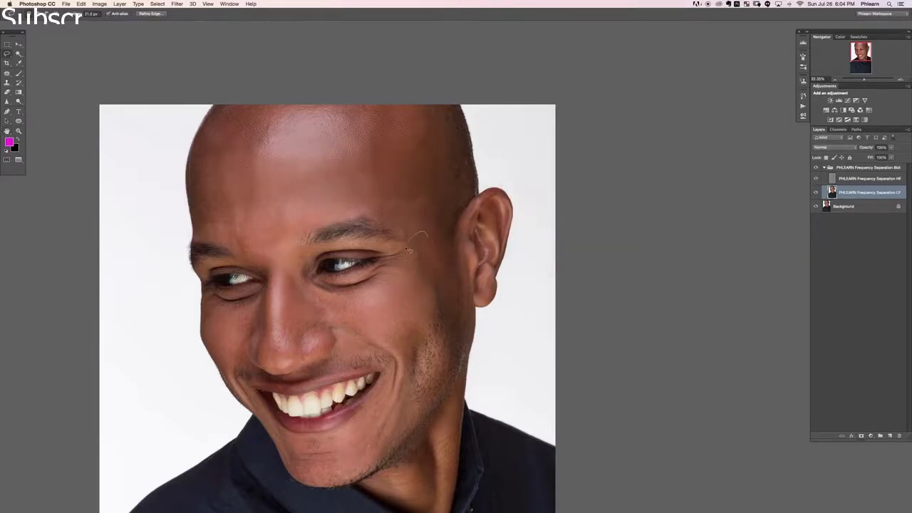
left_click_drag(441, 256, 427, 313)
key("super+alt+f")
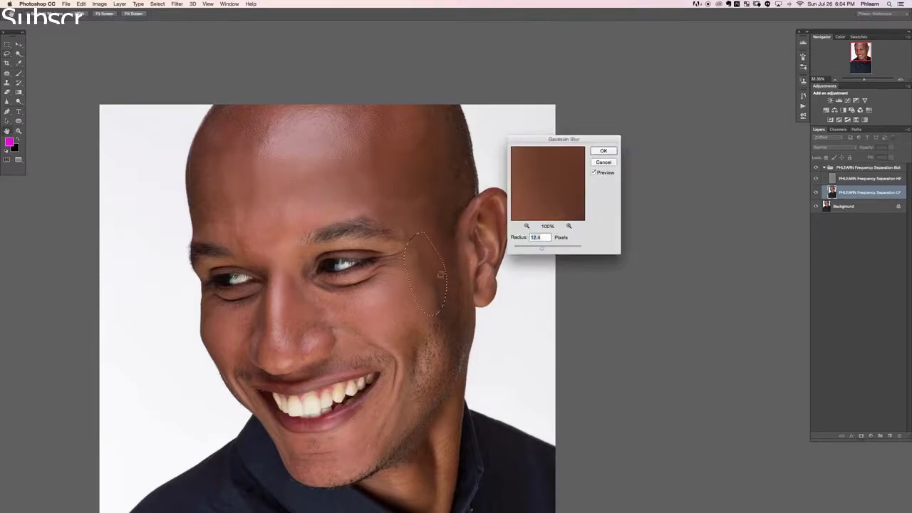
left_click(603, 151)
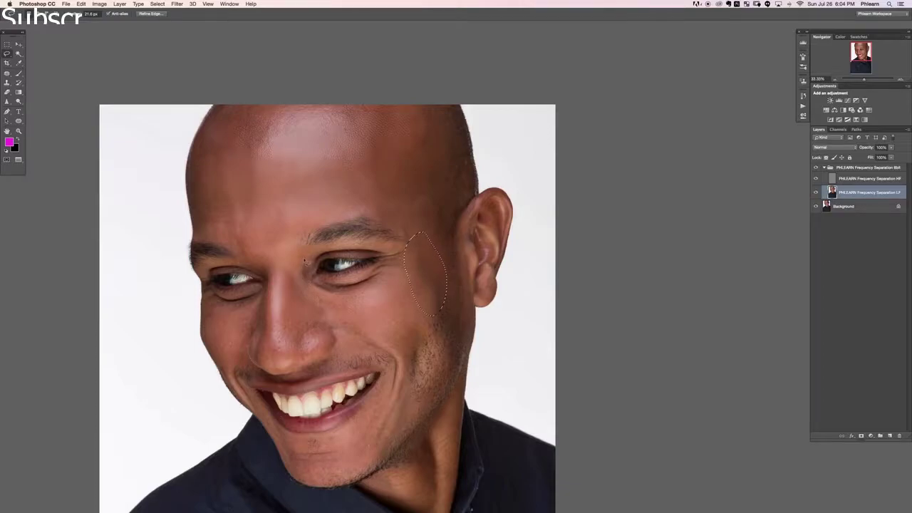
Step: Smooth the near eye's inner corner and under-eye area with separate Lasso selections and 12.4-pixel Gaussian Blur, then deselect
left_click_drag(312, 281, 309, 258)
key("super+alt+f")
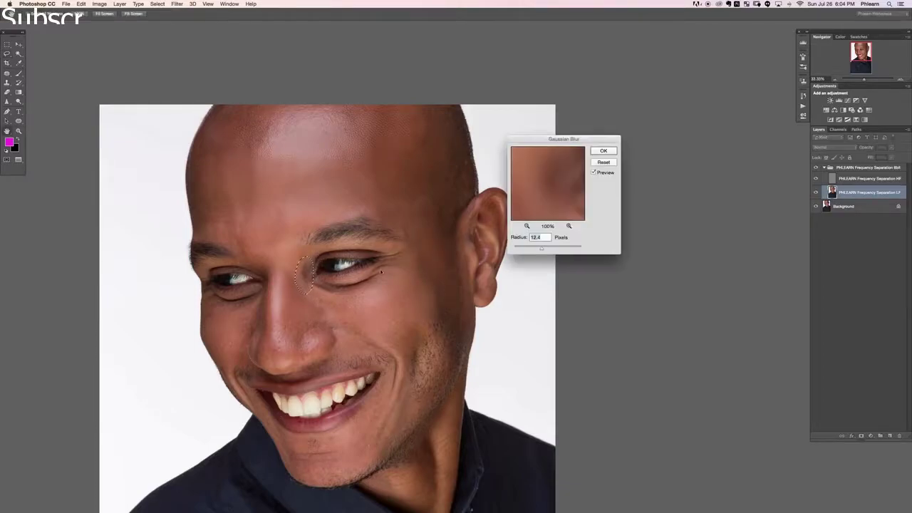
key("Return")
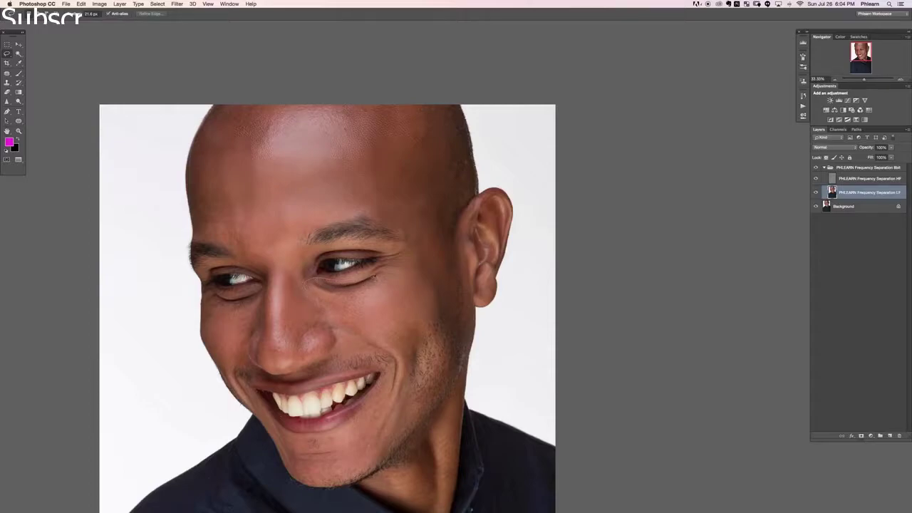
mouse_move(305, 279)
left_mouse_down()
mouse_move(313, 306)
mouse_move(378, 276)
left_mouse_up()
key("super+alt+f")
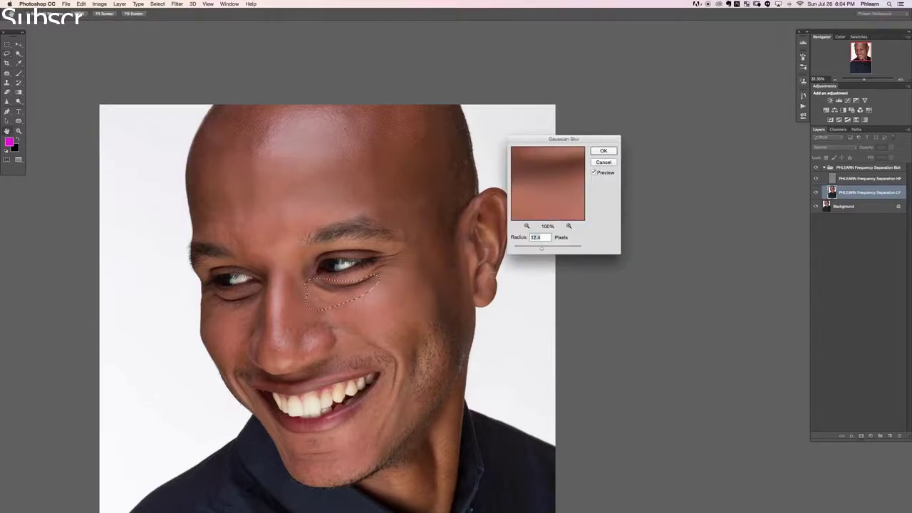
left_click(603, 151)
key("super+d")
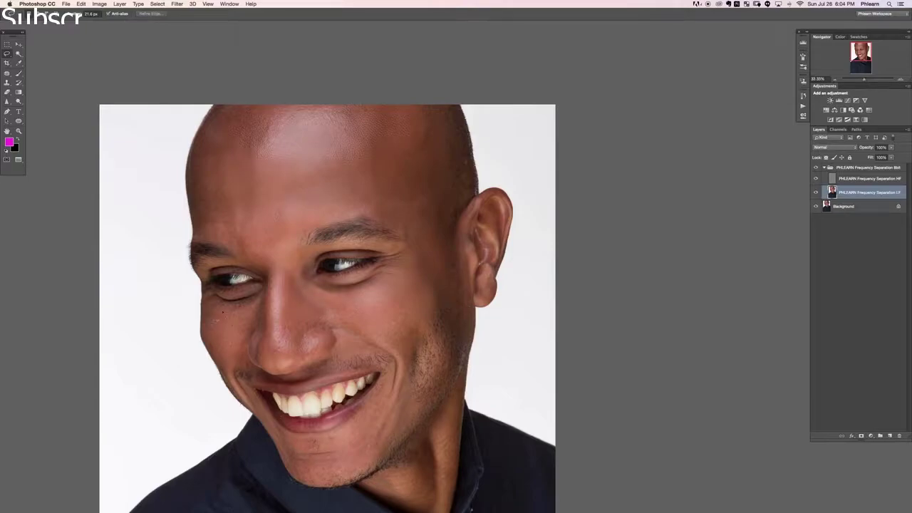
Step: Lasso the area under the far eye and smooth it with a 12.4-pixel Gaussian Blur
scroll(304, 279, "down", 3)
scroll(305, 278, "left", 3)
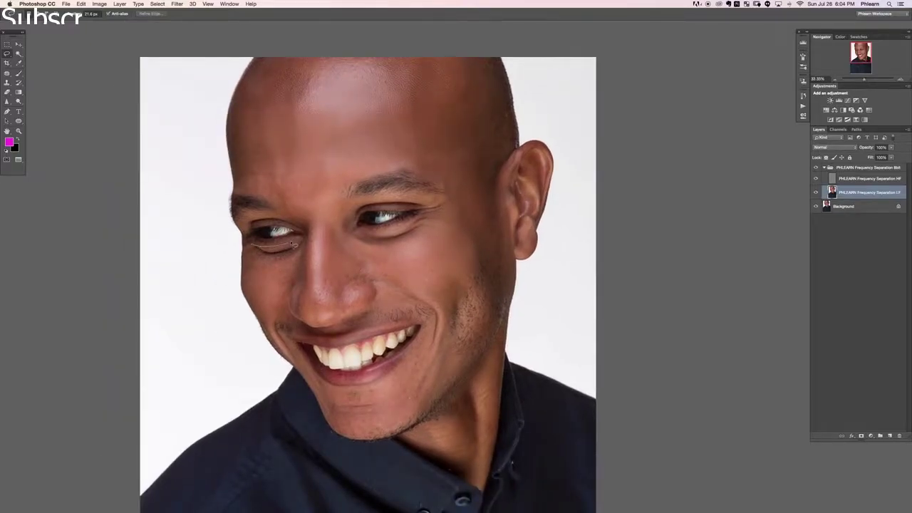
mouse_move(247, 250)
left_mouse_down()
mouse_move(250, 275)
mouse_move(303, 244)
left_mouse_up()
key("super+alt+f")
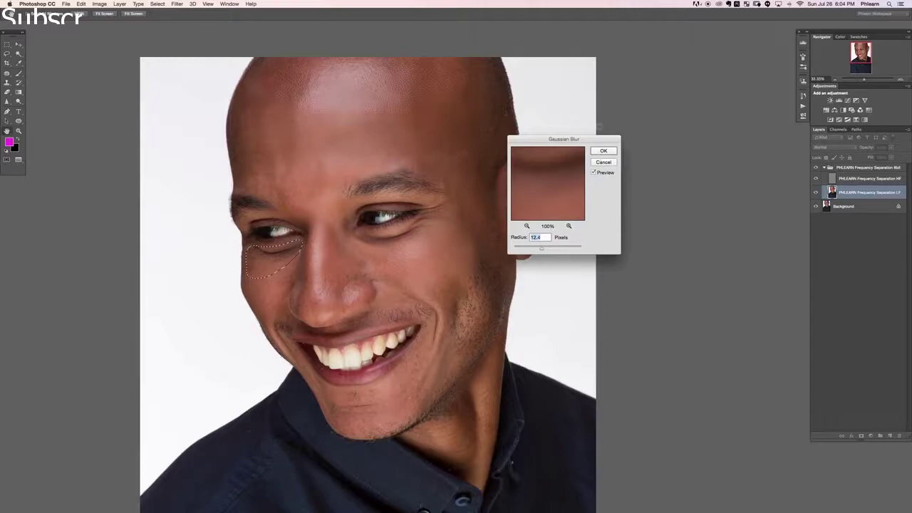
key("Return")
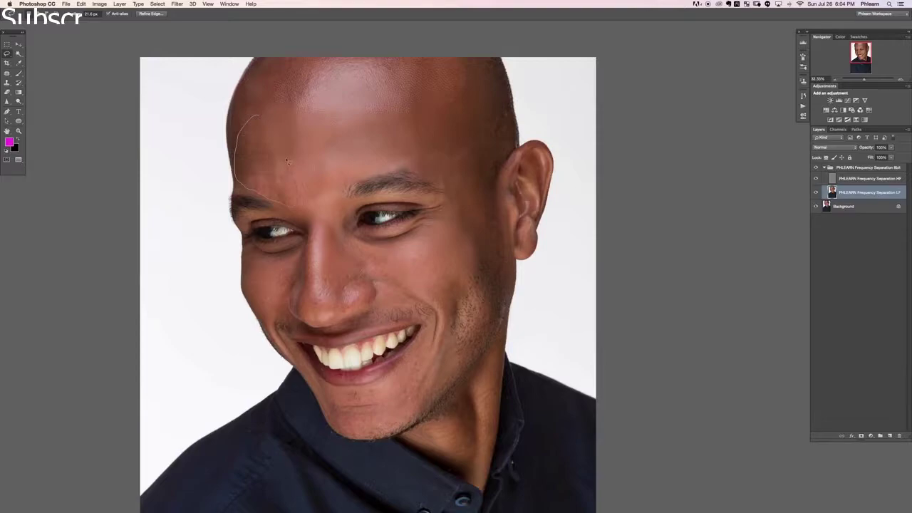
Step: Lasso the forehead above the far eyebrow and smooth it with a 14.4-pixel Gaussian Blur
key("super+alt+f")
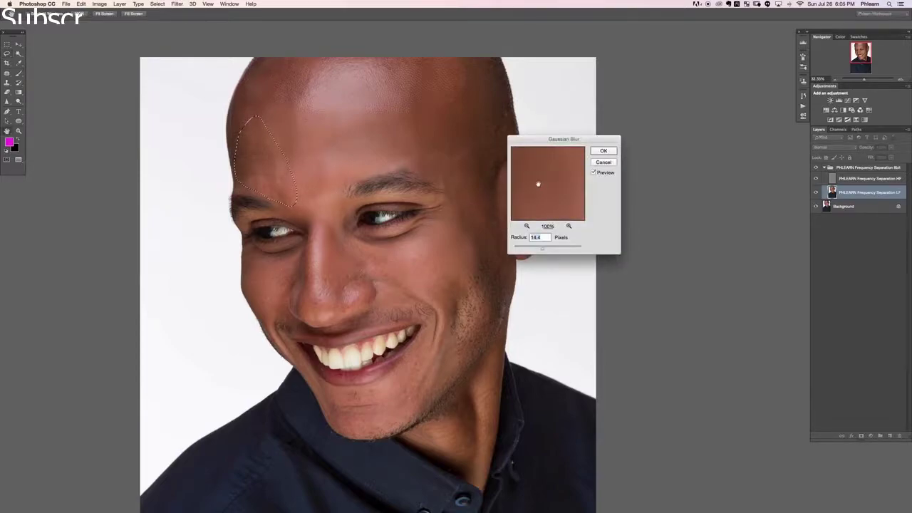
left_click(604, 151)
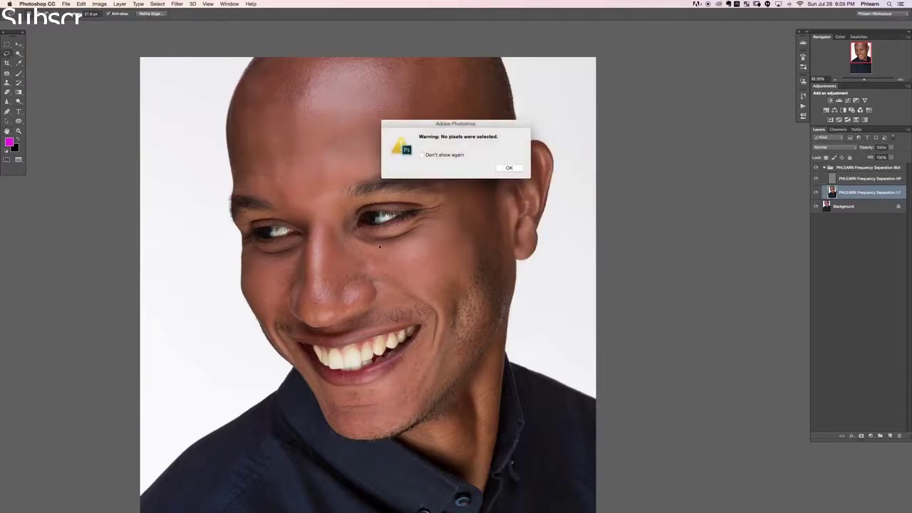
left_click(506, 168)
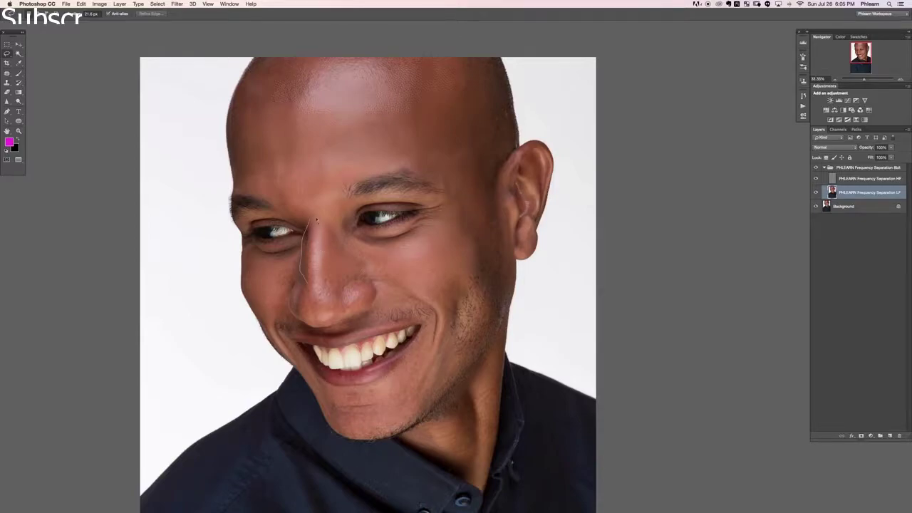
Step: Lasso the far side of the nose bridge and smooth it with a 14.4-pixel Gaussian Blur
left_click_drag(316, 221, 319, 235)
key("super+alt+f")
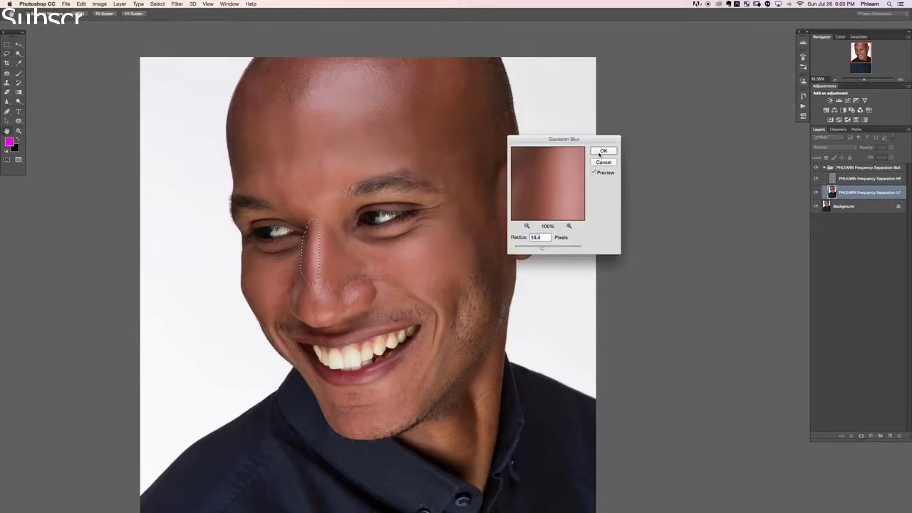
left_click(601, 152)
left_click_drag(326, 284, 319, 278)
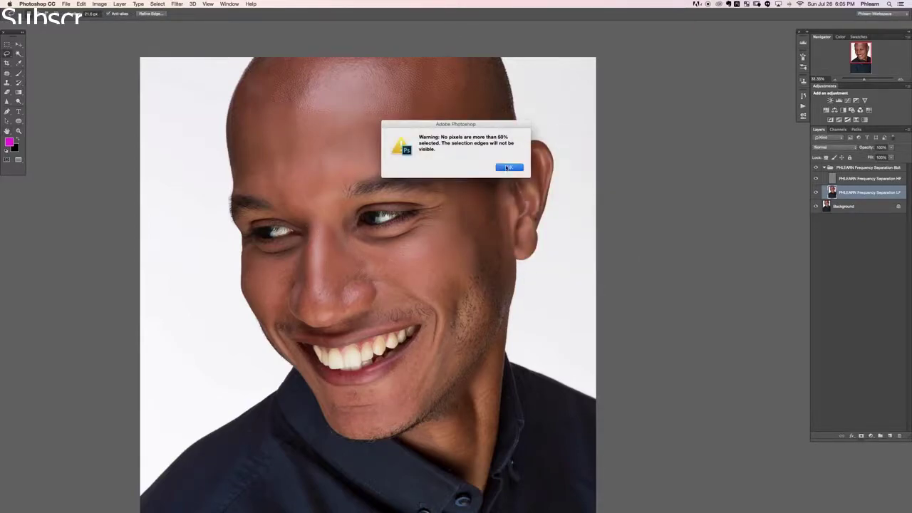
key("Return")
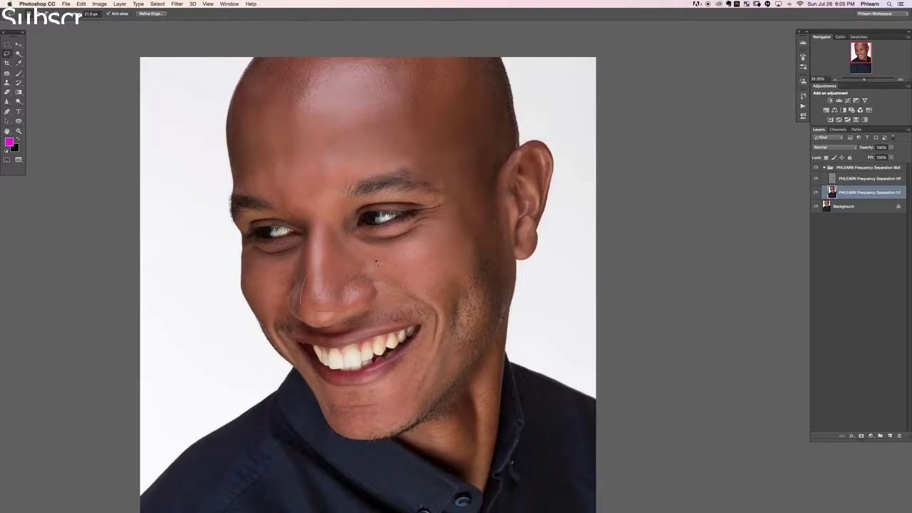
Step: Lasso the lower nose including the tip and near nostril, and smooth it with a 14.4-pixel Gaussian Blur
mouse_move(377, 262)
left_mouse_down()
mouse_move(305, 295)
mouse_move(377, 265)
left_mouse_up()
key("super+alt+f")
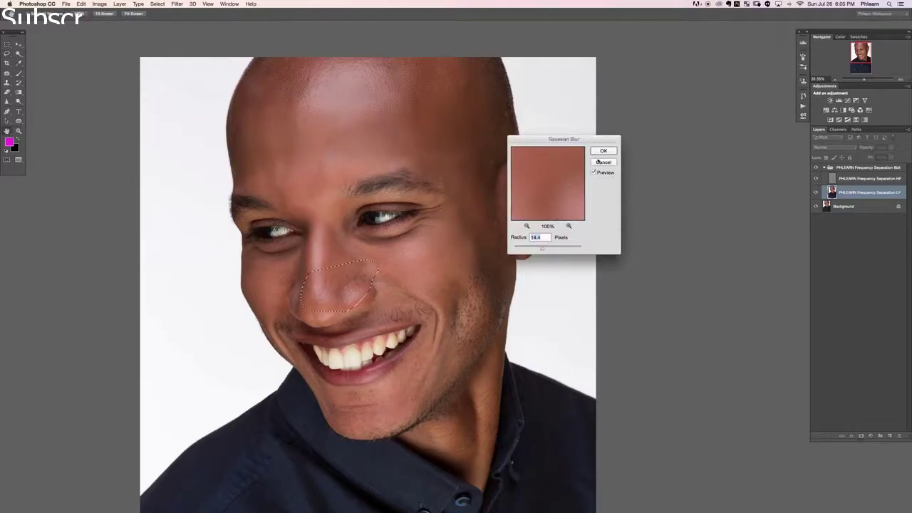
left_click(604, 151)
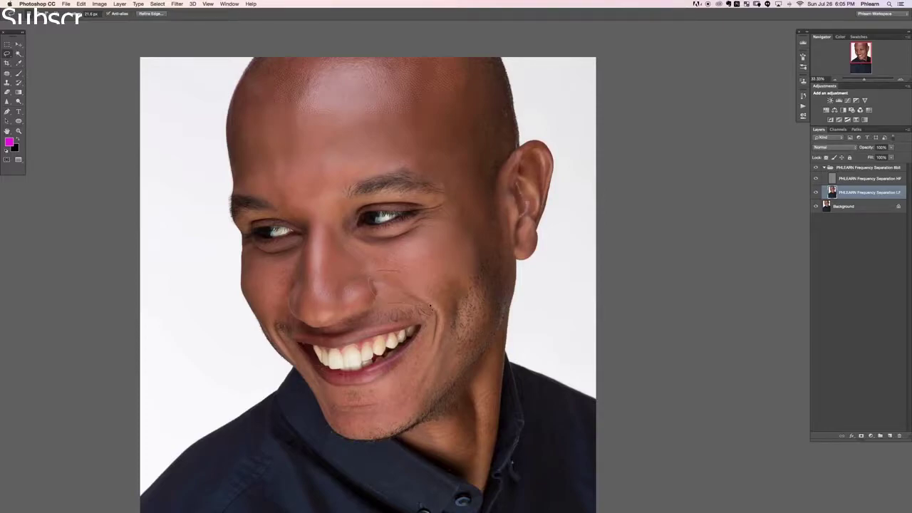
Step: Lasso the cheek between the nose and smile line, smooth it with a 14.4-pixel Gaussian Blur, and deselect
key("super+alt+f")
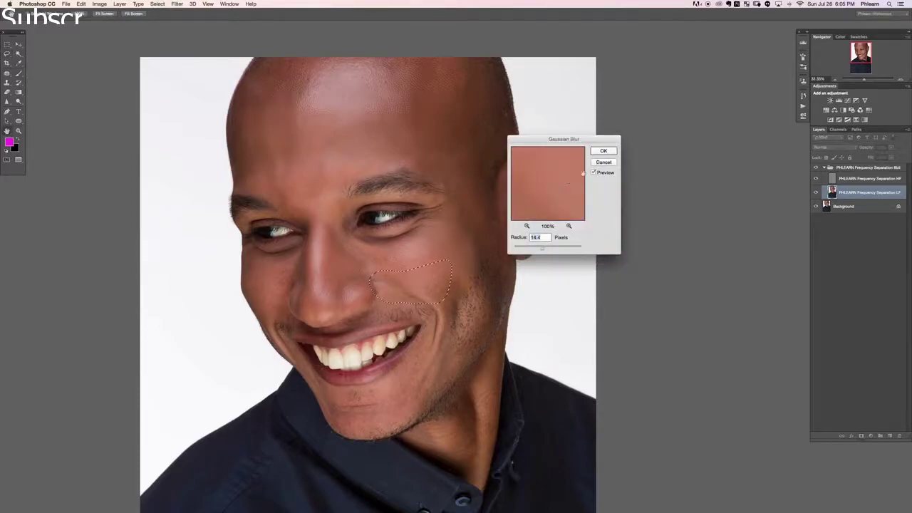
left_click(603, 151)
key("super+d")
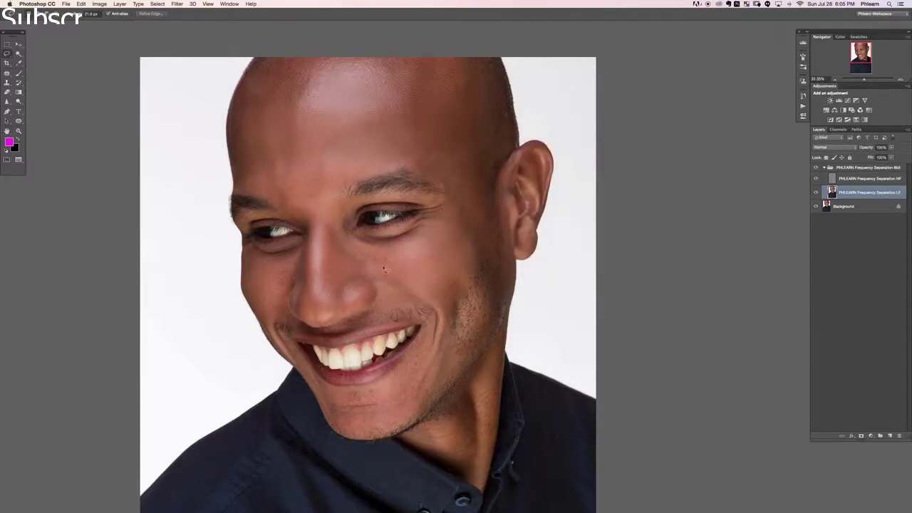
Step: Smooth the cheek skin beside the near nostril and the far cheek beside the nose with 14.4-pixel Gaussian Blurs, clearing the selection
key("super+alt+f")
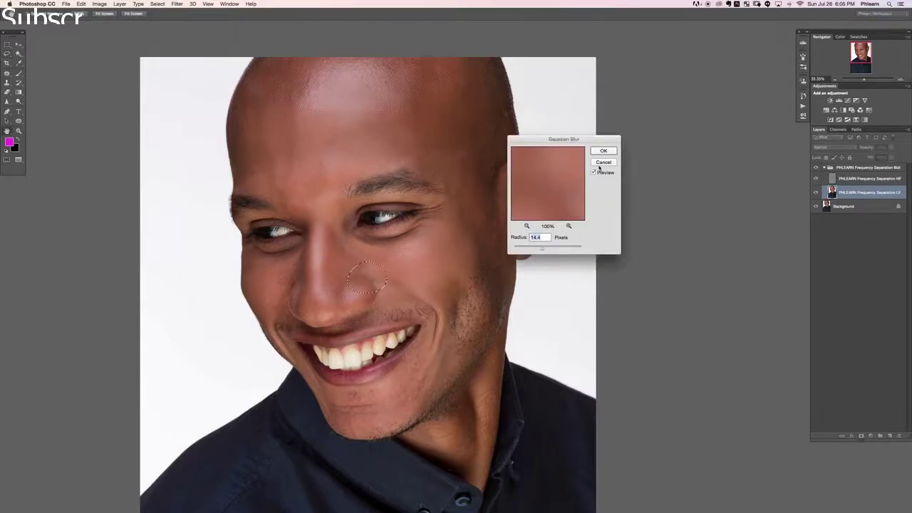
left_click(603, 152)
mouse_move(298, 255)
left_mouse_down()
mouse_move(263, 269)
mouse_move(262, 312)
left_mouse_up()
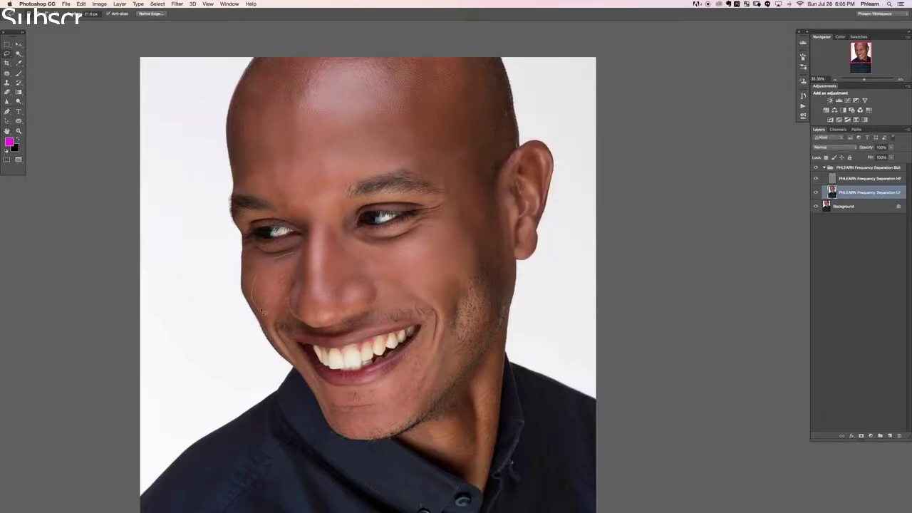
left_click_drag(308, 256, 306, 254)
key("super+alt+shift+f")
key("super+d")
key("super+alt+f")
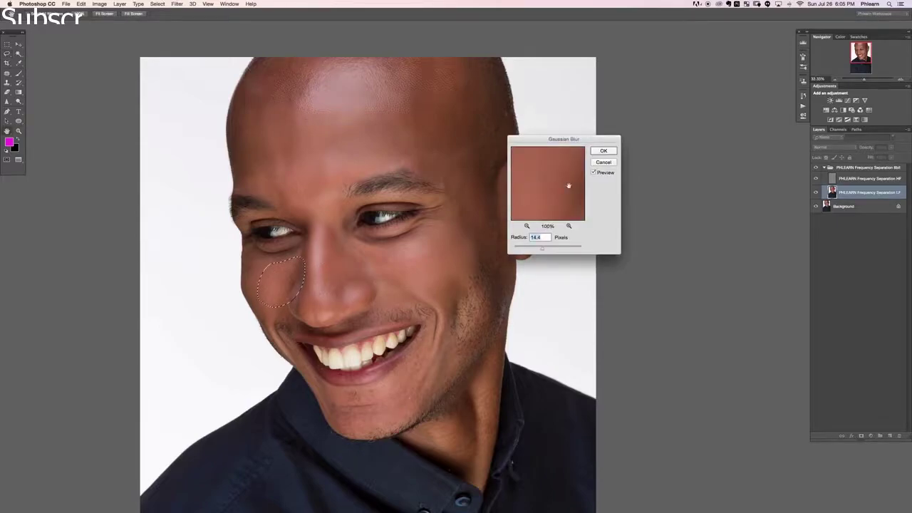
left_click(603, 152)
key("super+d")
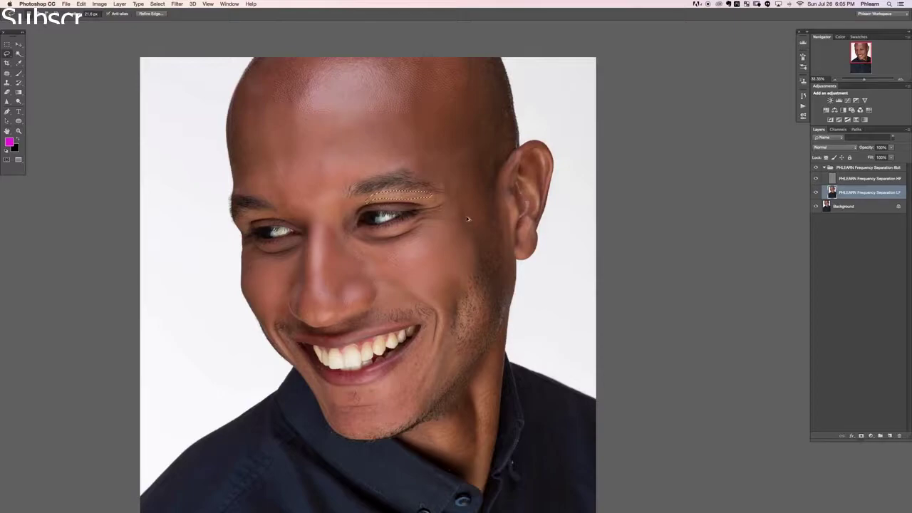
Step: Smooth the skin under the near eyebrow with Gaussian Blur, and the nose side beside the near eye with a 19.4-pixel Gaussian Blur
key("super+alt+f")
key("Return")
key("super+alt+f")
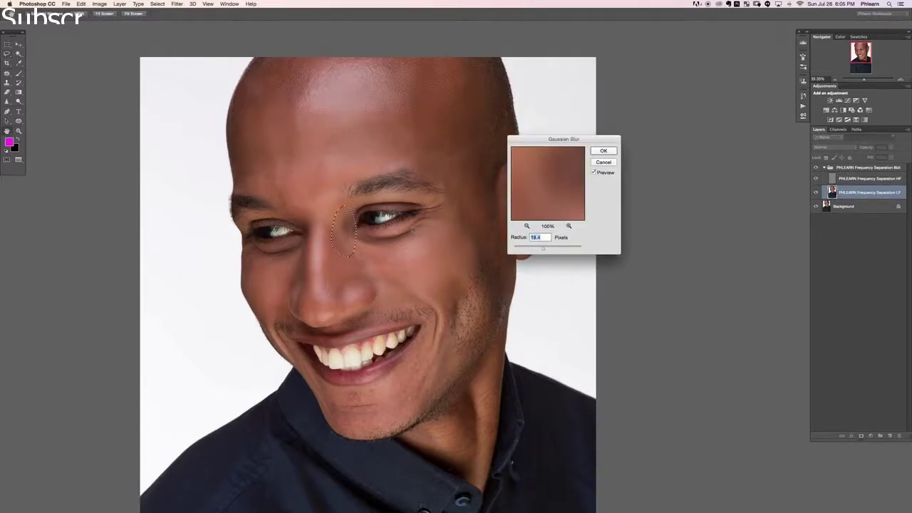
key("Return")
key("super+d")
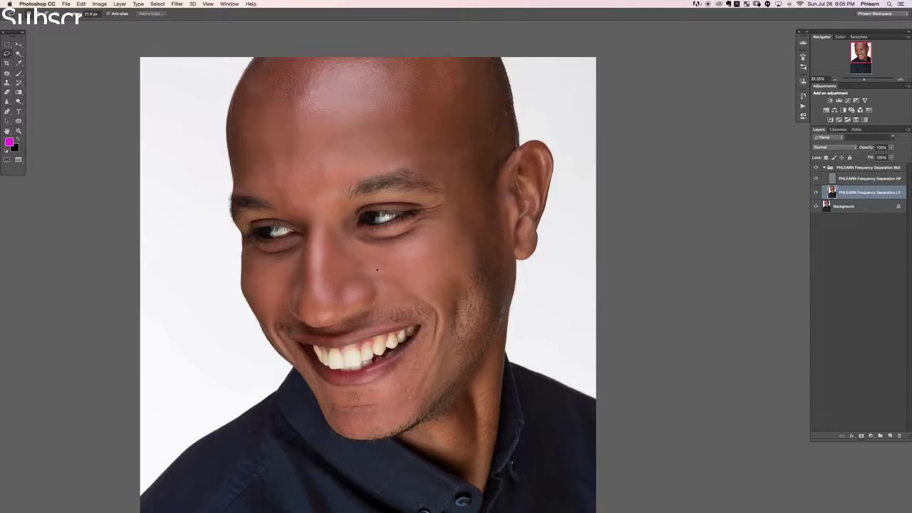
Step: Lasso the skin between the near mouth corner and the chin, smooth it with a 19.4-pixel Gaussian Blur, and deselect
scroll(430, 307, "down", 3)
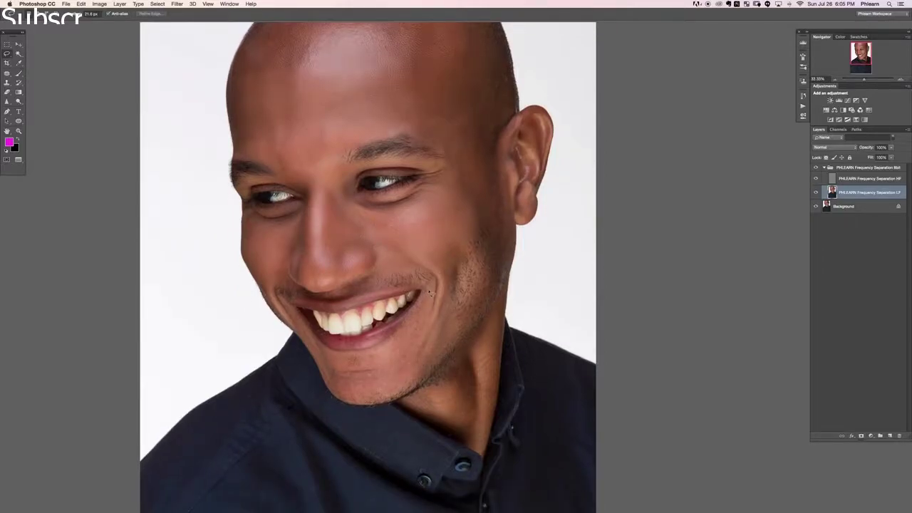
left_click(392, 275)
key("Return")
key("super+plus")
key("super+plus")
scroll(441, 151, "down", 5)
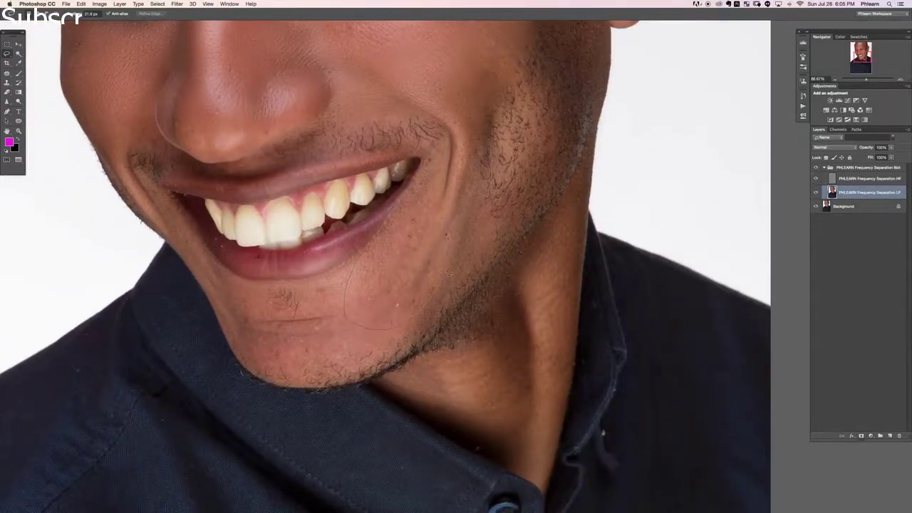
left_click_drag(448, 236, 420, 178)
key("super+alt+f")
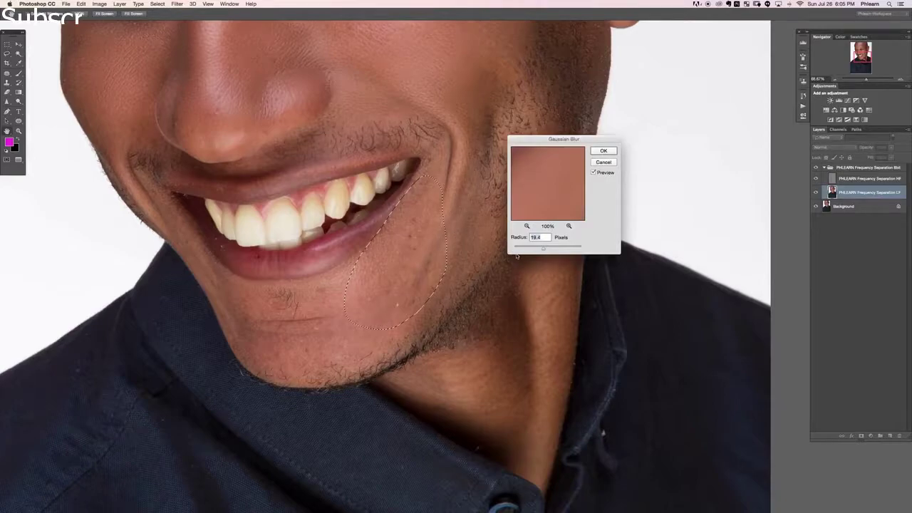
key("Return")
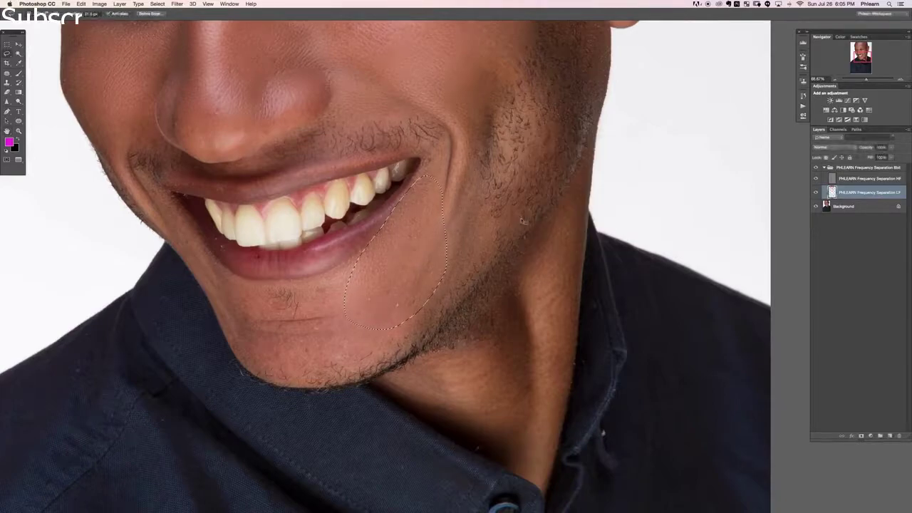
key("super+d")
Step: Lasso the chin below the lower lip and the far jaw edge in turn, smoothing each with a 19.4-pixel Gaussian Blur
mouse_move(342, 336)
left_mouse_down()
mouse_move(253, 292)
mouse_move(245, 308)
left_mouse_up()
key("super+alt+f")
key("Return")
key("super+d")
left_click_drag(266, 330, 276, 273)
key("super+alt+f")
key("Return")
Step: Lasso the stubbled cheek strip outside the near smile line, smooth it with a 19.4-pixel Gaussian Blur, and deselect
key("super+minus")
key("super+minus")
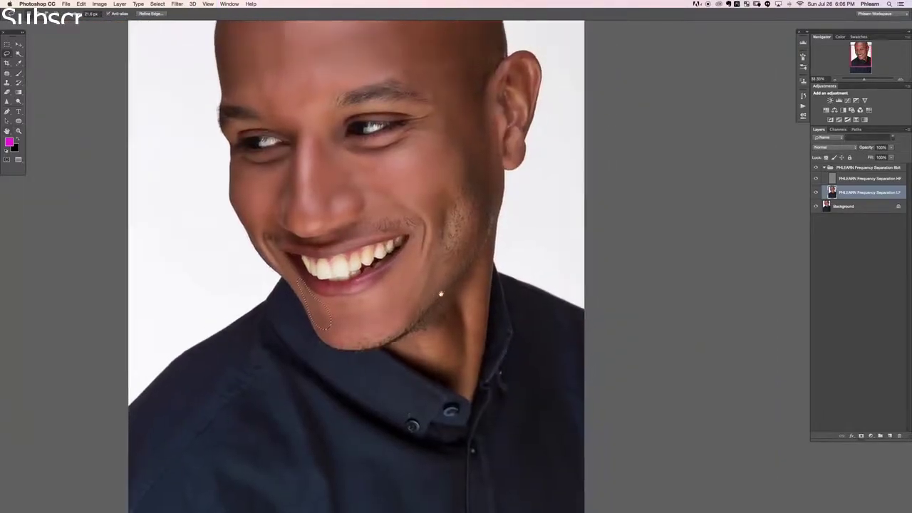
left_click_drag(450, 196, 444, 185)
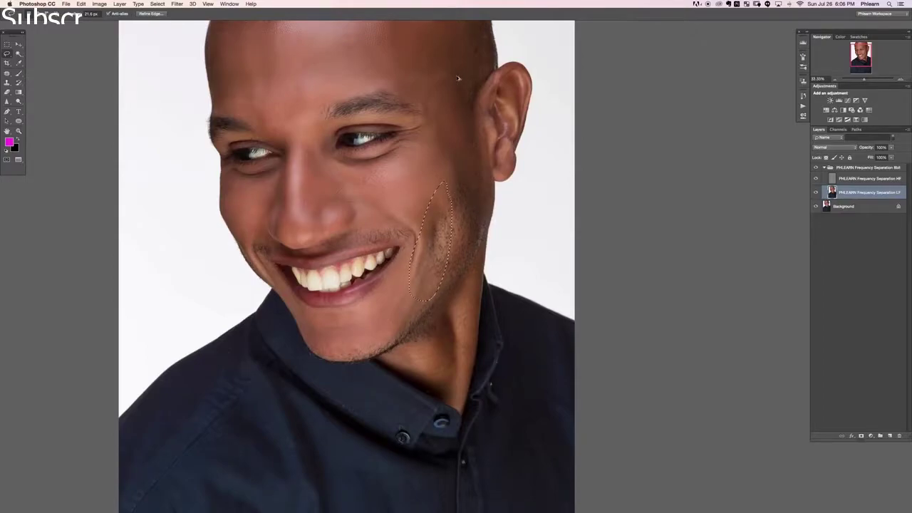
key("super+alt+f")
key("Return")
key("super+d")
Step: Lasso the outer near cheek and the strip in front of the ear in turn, smoothing each with a 19.4-pixel Gaussian Blur
mouse_move(446, 207)
left_mouse_down()
mouse_move(483, 164)
mouse_move(468, 147)
left_mouse_up()
key("super+alt+f")
key("Return")
key("super+d")
mouse_move(459, 98)
left_mouse_down()
mouse_move(484, 165)
mouse_move(467, 82)
left_mouse_up()
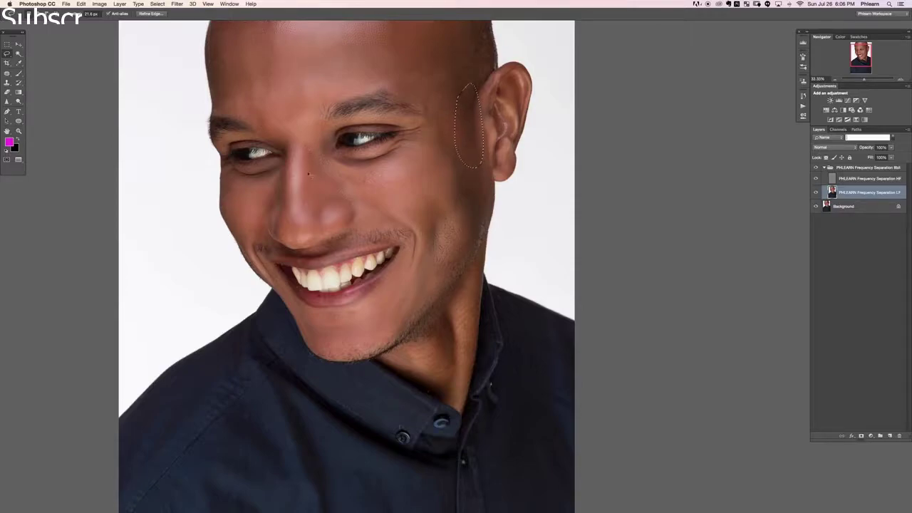
key("super+alt+f")
key("Return")
Step: Lasso the skin above the upper lip on the near and far sides in turn, smoothing each with a 19.4-pixel Gaussian Blur
key("super+plus")
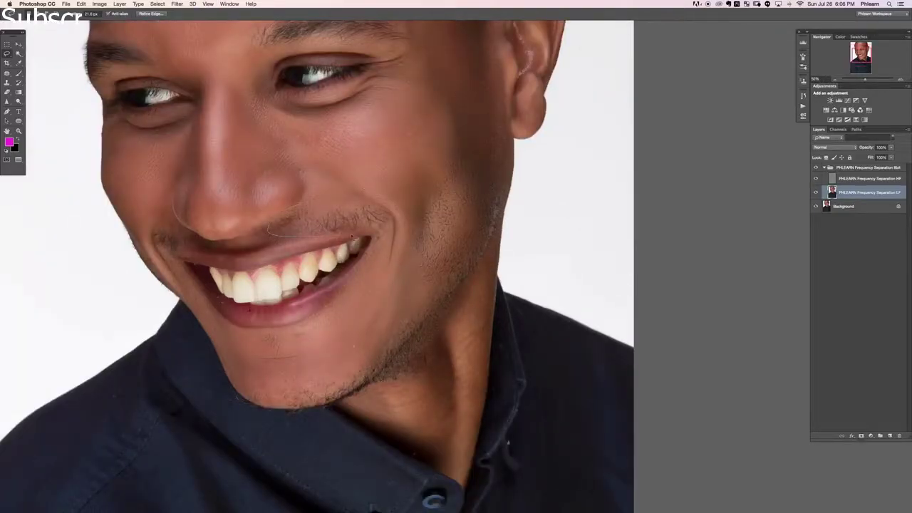
key("super+alt+f")
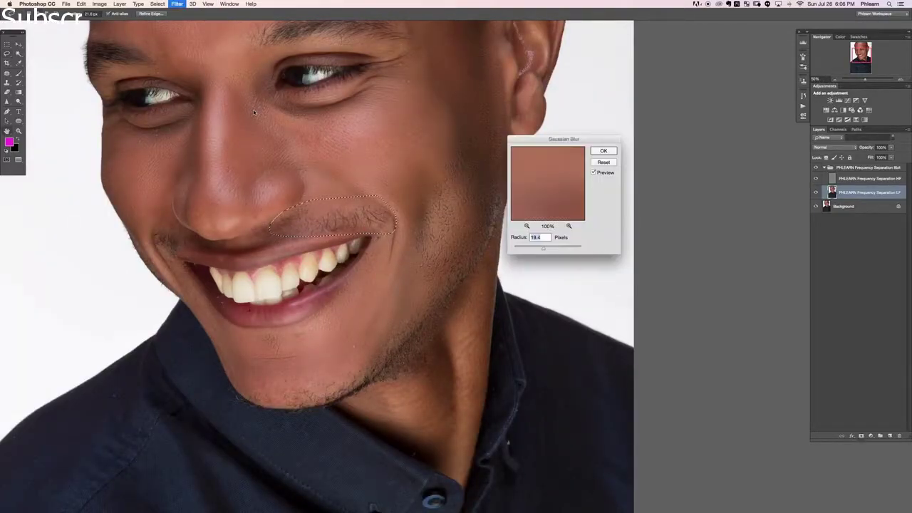
key("Return")
key("super+d")
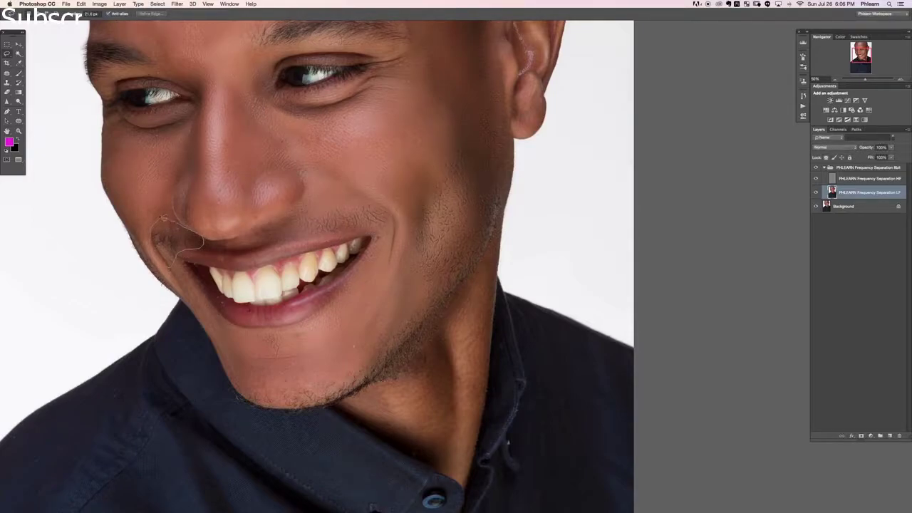
left_click_drag(162, 217, 166, 218)
key("super+alt+f")
key("Return")
key("super+d")
Step: Lasso the bottom edge of the chin, smooth it with a 19.4-pixel Gaussian Blur, and deselect
left_click_drag(343, 367, 346, 368)
key("super+alt+f")
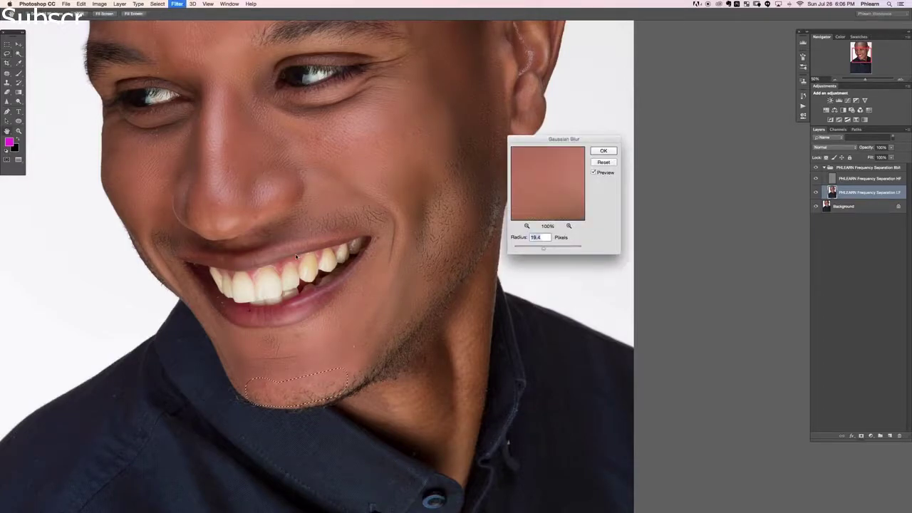
key("Return")
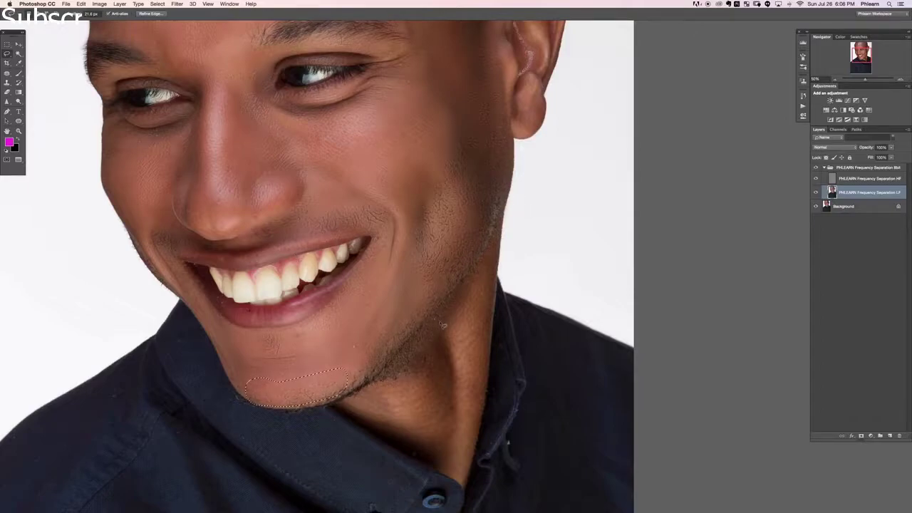
key("super+d")
Step: Lasso the side of the neck and the neck area under the chin in turn, smoothing each with a 19.4-pixel Gaussian Blur
left_click_drag(480, 343, 471, 299)
key("super+alt+f")
key("Return")
key("super+d")
left_click_drag(366, 415, 426, 409)
key("super+alt+f")
key("Return")
mouse_move(315, 152)
left_mouse_down()
mouse_move(374, 326)
mouse_move(371, 401)
mouse_move(339, 392)
left_mouse_up()
left_click_drag(453, 365, 436, 333)
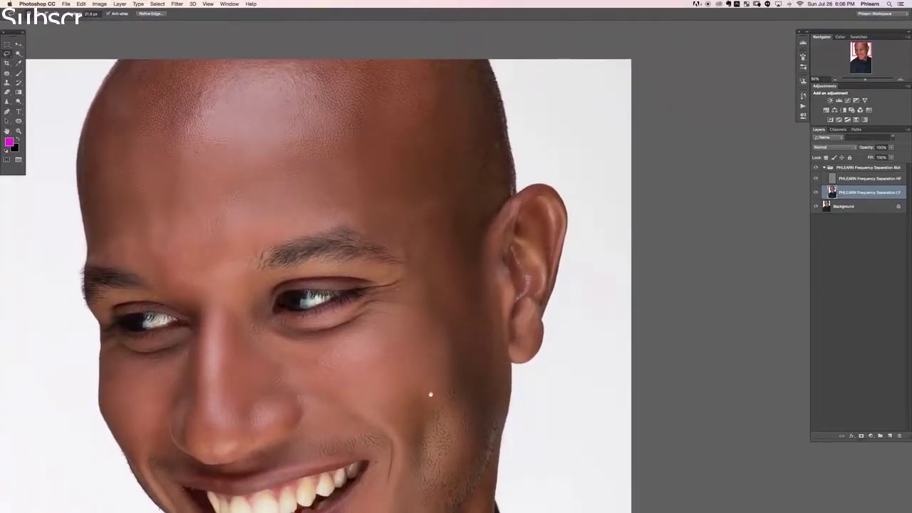
left_click_drag(430, 394, 460, 279)
left_click_drag(383, 389, 400, 209)
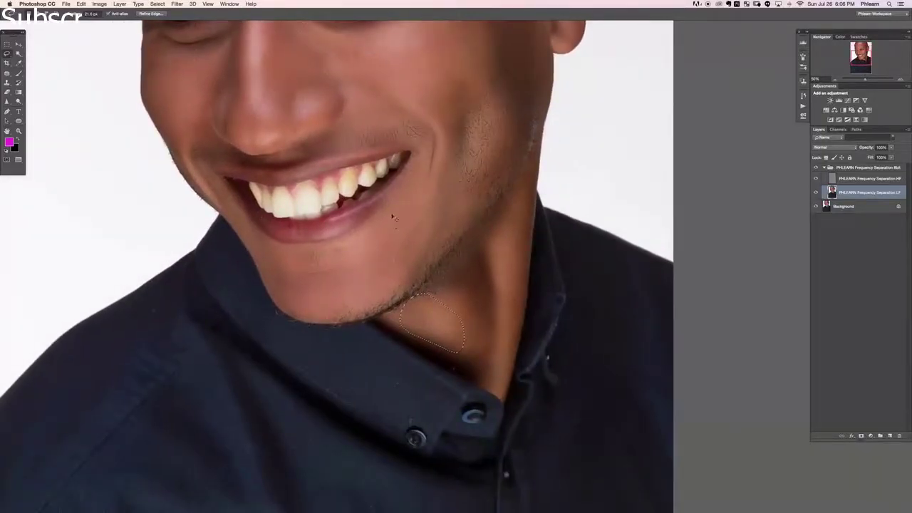
key("super+d")
Step: Lasso an oval area of the shirt below the collar buttons, smooth it with a 19.4-pixel Gaussian Blur, and deselect
key("super+minus")
key("super+plus")
left_click_drag(447, 342, 473, 32)
mouse_move(417, 132)
left_mouse_down()
mouse_move(474, 167)
mouse_move(427, 125)
left_mouse_up()
key("super+alt+f")
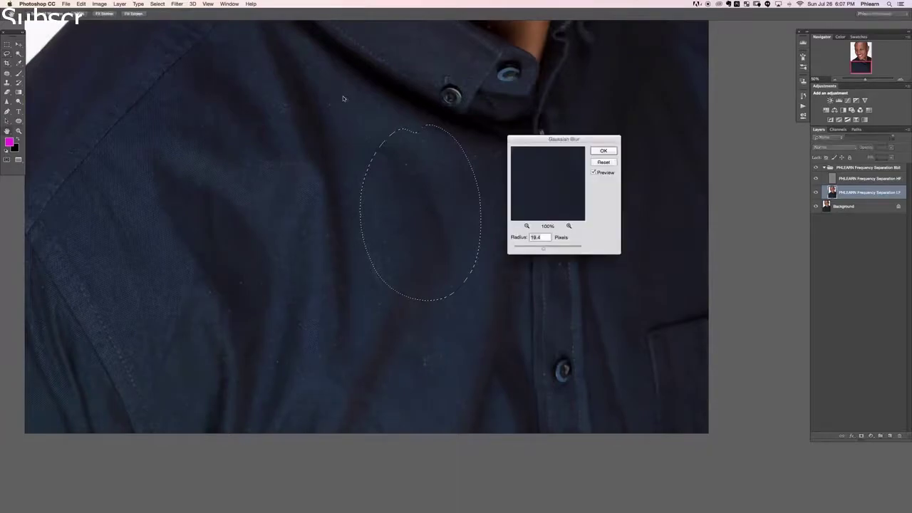
key("Return")
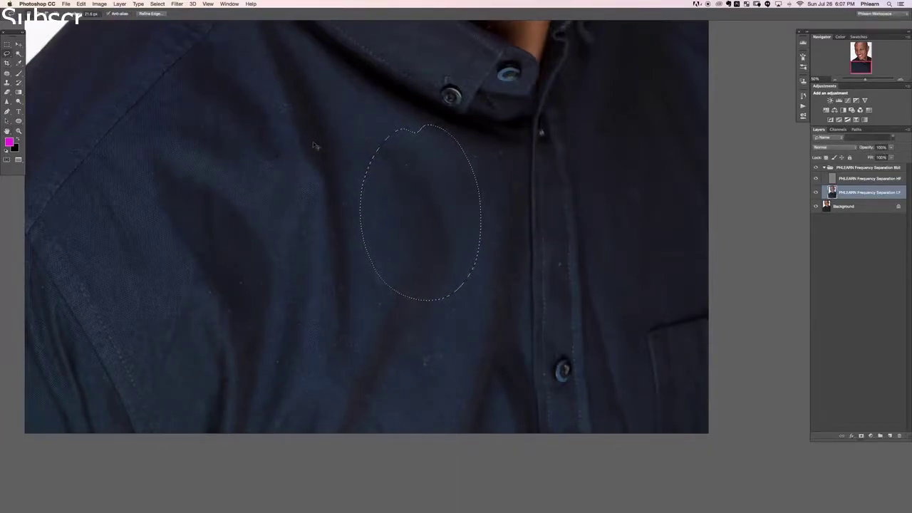
key("super+d")
Step: Try smoothing a large area of the shirt front beside the placket with a 19.4-pixel Gaussian Blur
mouse_move(378, 111)
left_mouse_down()
mouse_move(216, 64)
mouse_move(110, 334)
mouse_move(454, 353)
mouse_move(371, 89)
left_mouse_up()
key("super+alt+f")
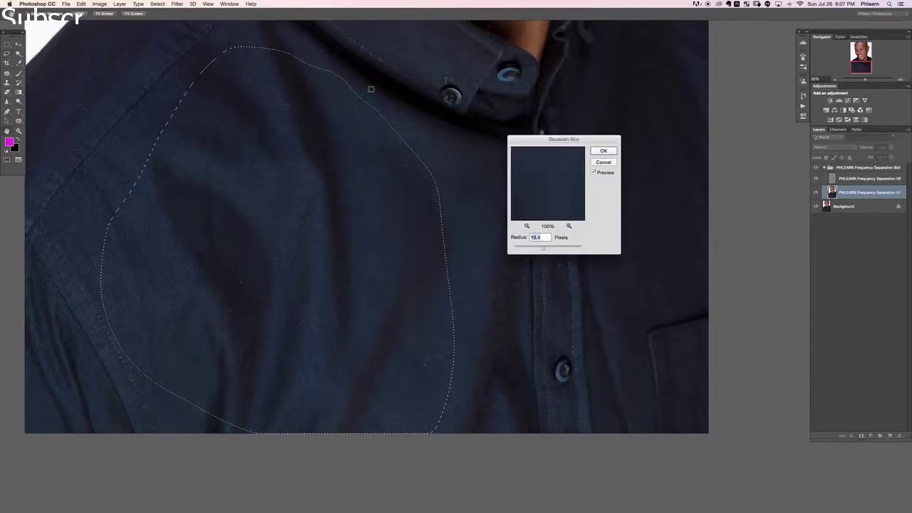
key("Return")
key("super+d")
key("super+minus")
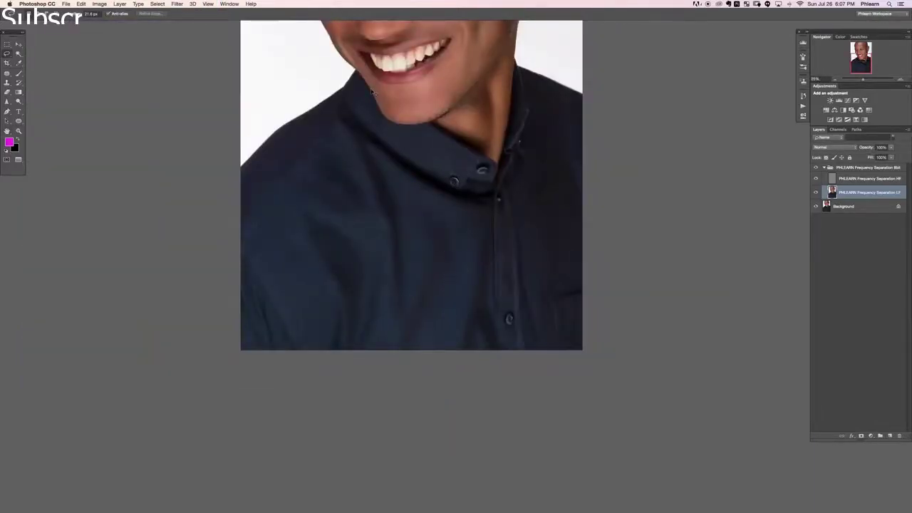
key("super+minus")
key("super+plus")
Step: Undo the last blur and large selection on the shirt front
key("super+z")
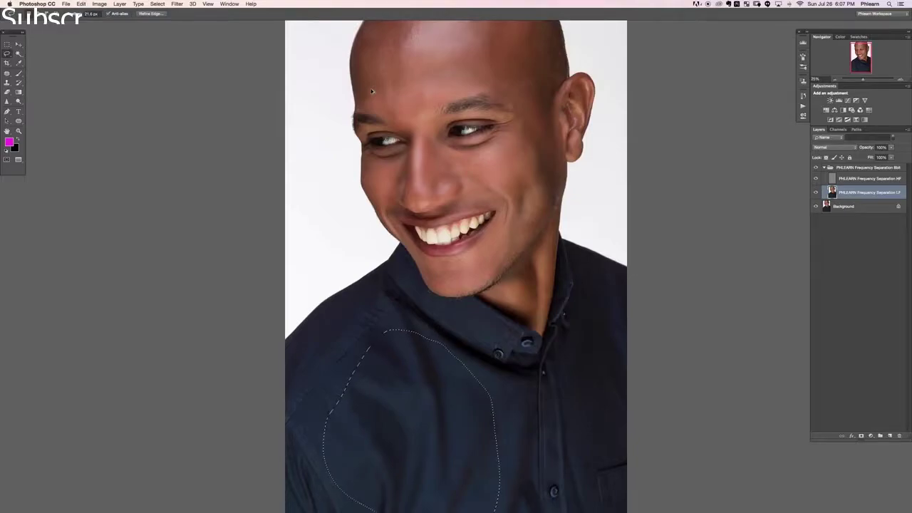
key("super+d")
scroll(371, 89, "down", 5)
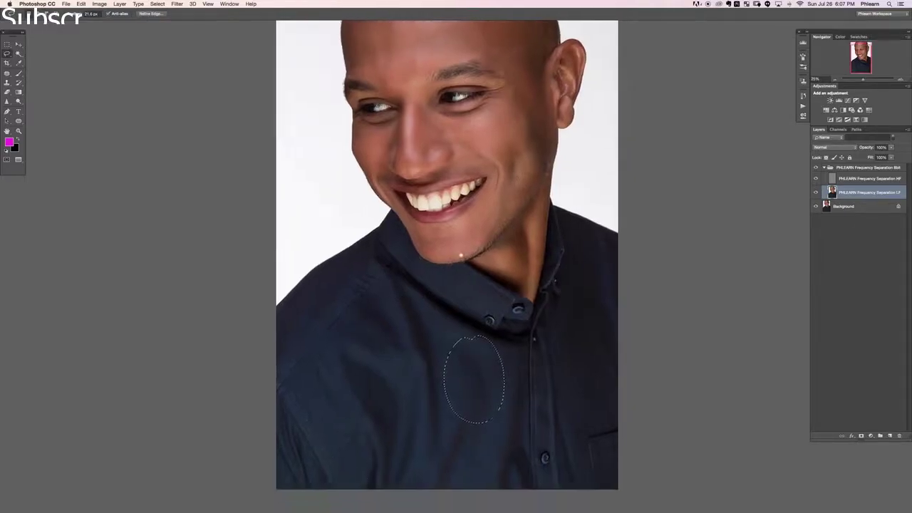
Step: Lasso the large shirt area between the shoulder and the placket, soften it with a 5.4-pixel Gaussian Blur, and deselect
left_click_drag(357, 203, 302, 333)
mouse_move(310, 368)
left_mouse_down()
mouse_move(462, 405)
mouse_move(458, 281)
mouse_move(425, 227)
left_mouse_up()
key("super+alt+f")
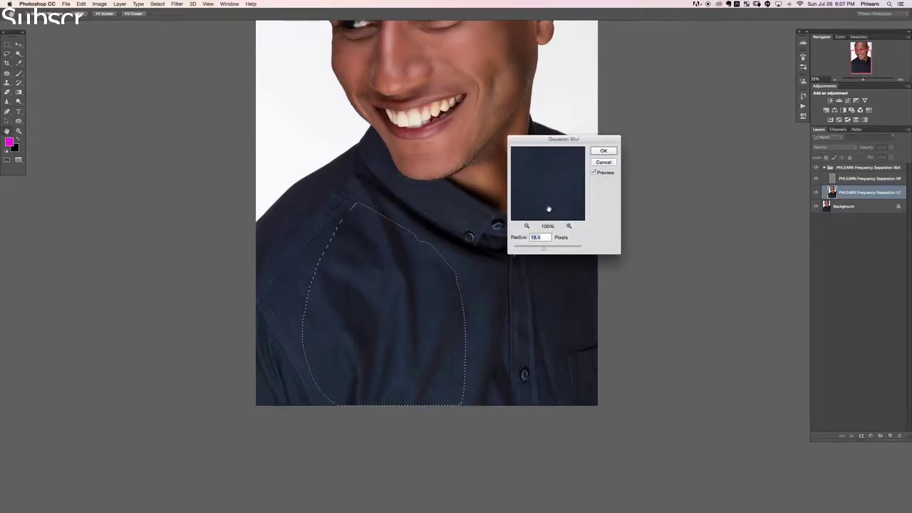
key("shift+Down")
key("shift+Down")
key("shift+Down")
key("shift+Down")
key("shift+Down")
key("shift+Down")
key("shift+Down")
key("shift+Down")
key("shift+Down")
key("shift+Down")
key("shift+Down")
key("shift+Down")
key("shift+Down")
key("Return")
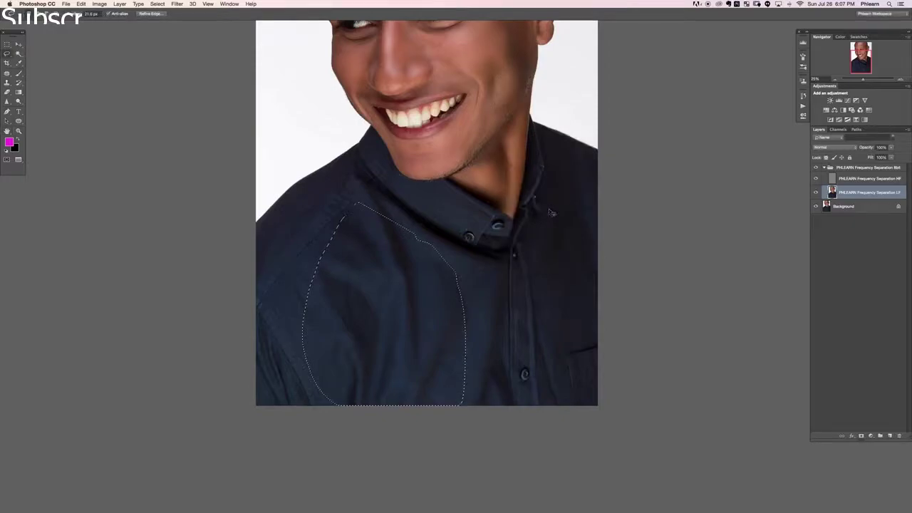
key("super+d")
Step: Lasso the cheek below the near eye, smooth it with Gaussian Blur at a 19.4-pixel radius, and deselect
left_click_drag(503, 139, 476, 306)
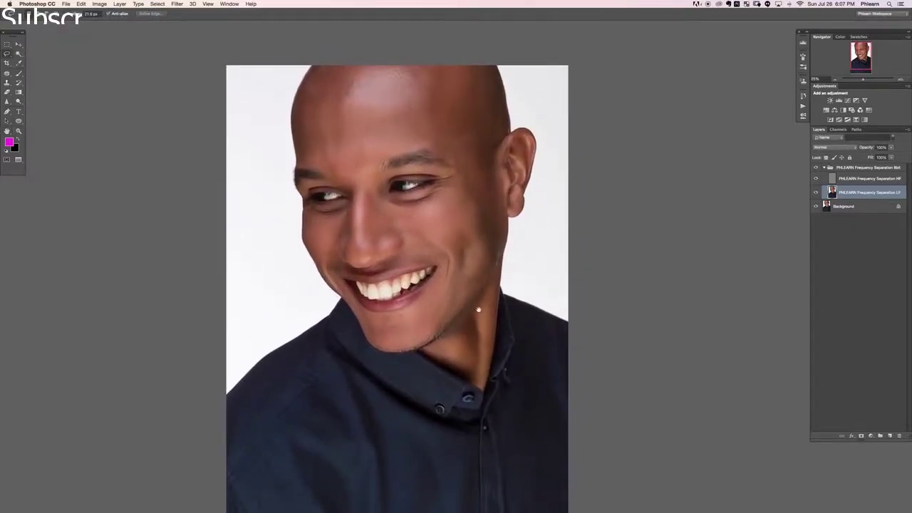
scroll(476, 308, "down", 2)
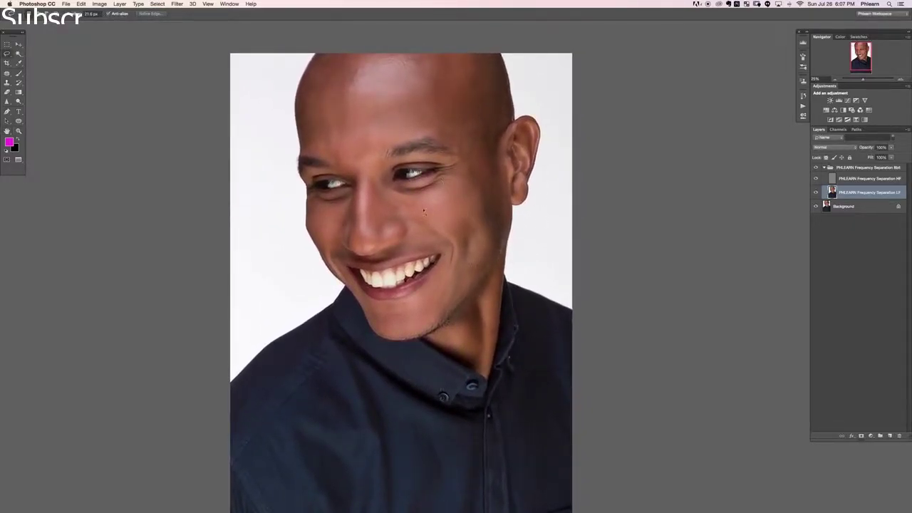
left_click_drag(474, 214, 461, 191)
key("alt+super+f")
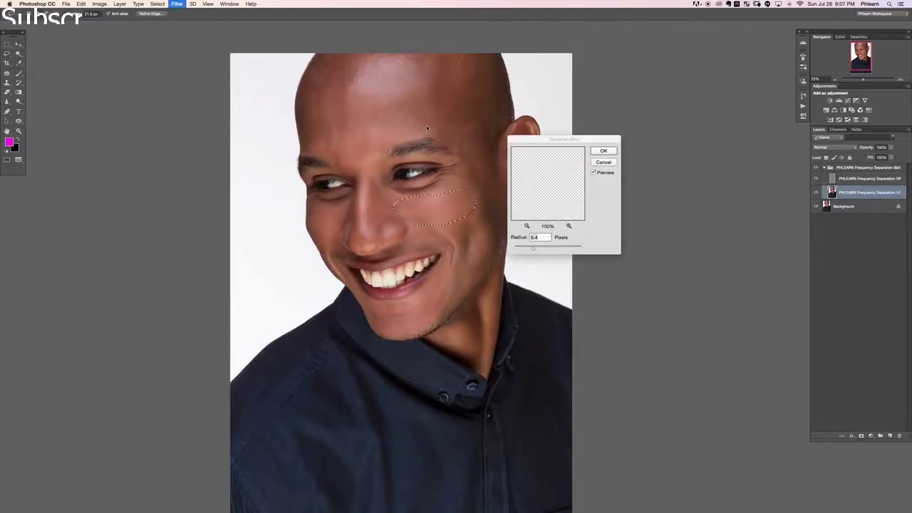
key("shift+Up")
key("shift+Up")
key("shift+Up")
key("shift+Up")
key("shift+Up")
key("shift+Up")
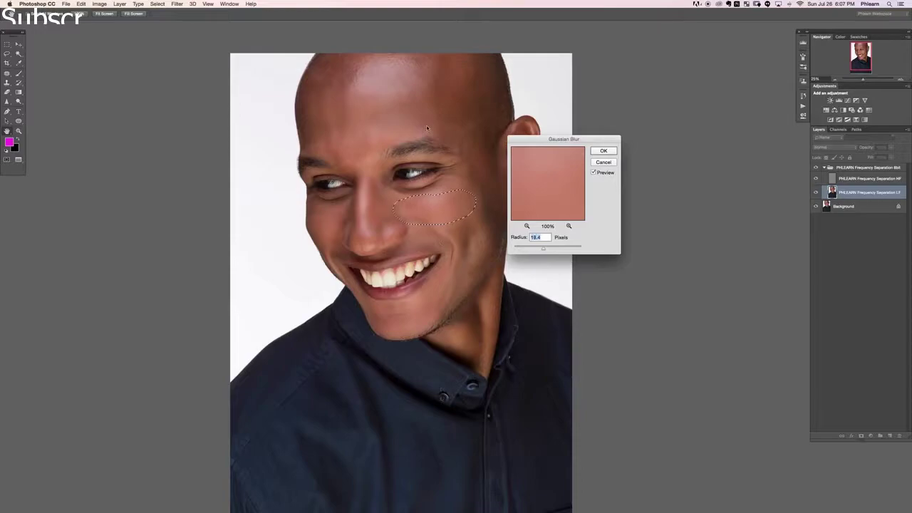
key("Return")
key("super+d")
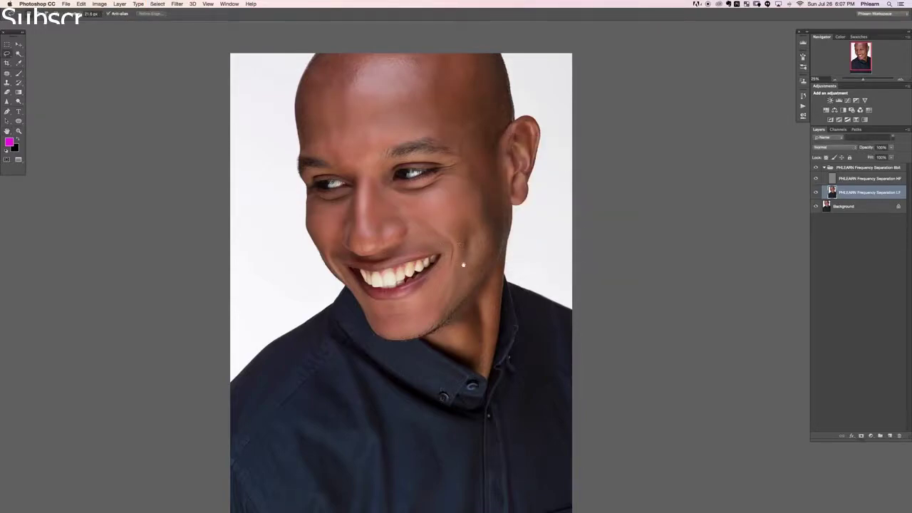
Step: Lasso the skin between the eyebrows and a slightly larger area up the forehead, smoothing them with Gaussian Blur at 19.4 and 20.4 pixels
left_click_drag(464, 264, 472, 270)
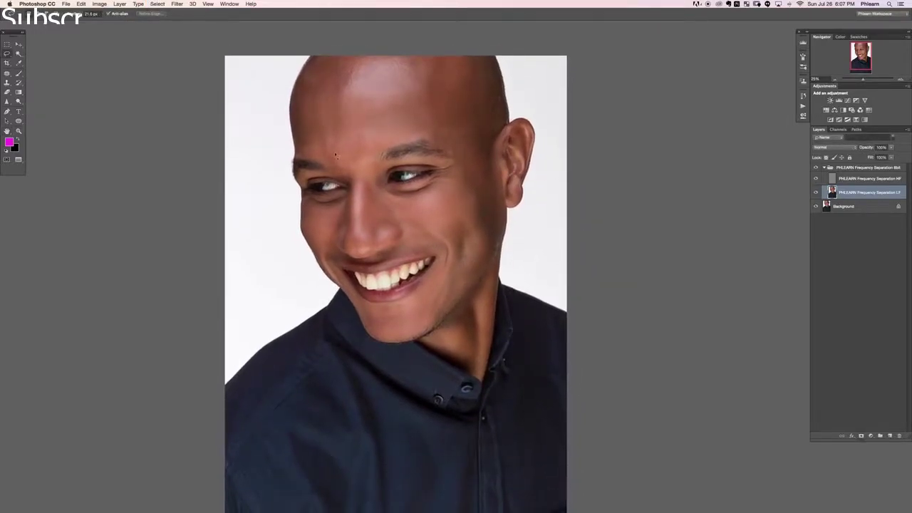
left_click_drag(329, 137, 328, 135)
key("super+alt+f")
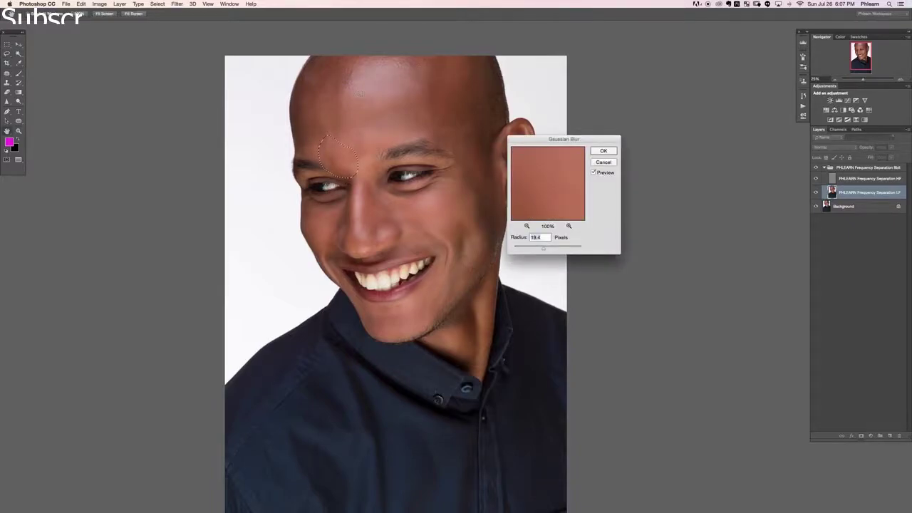
key("Return")
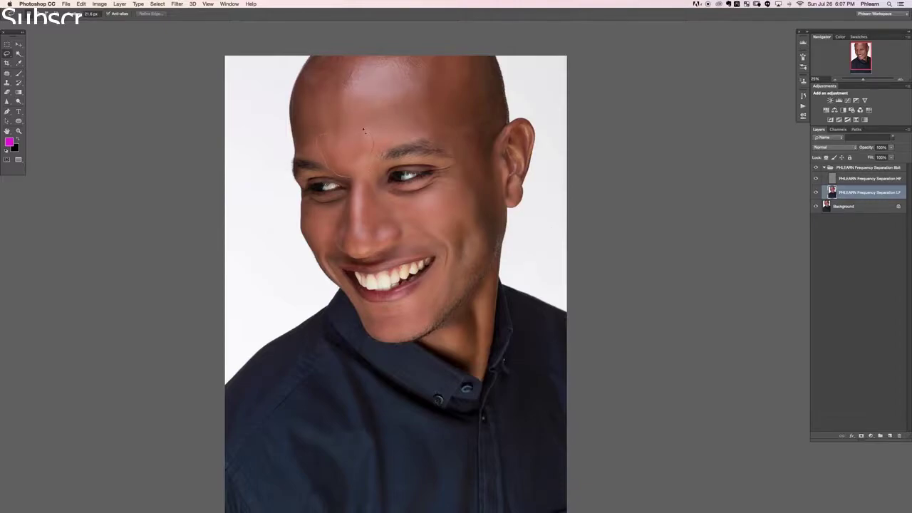
key("super+alt+f")
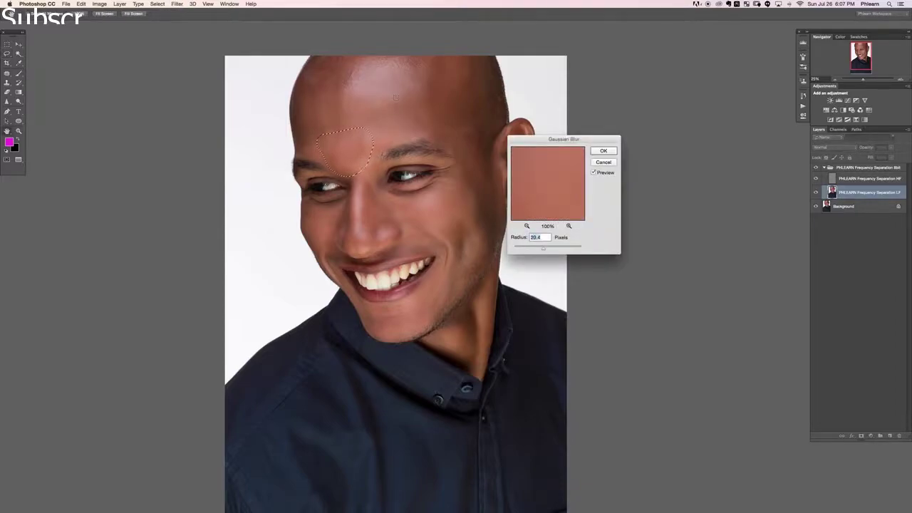
key("Return")
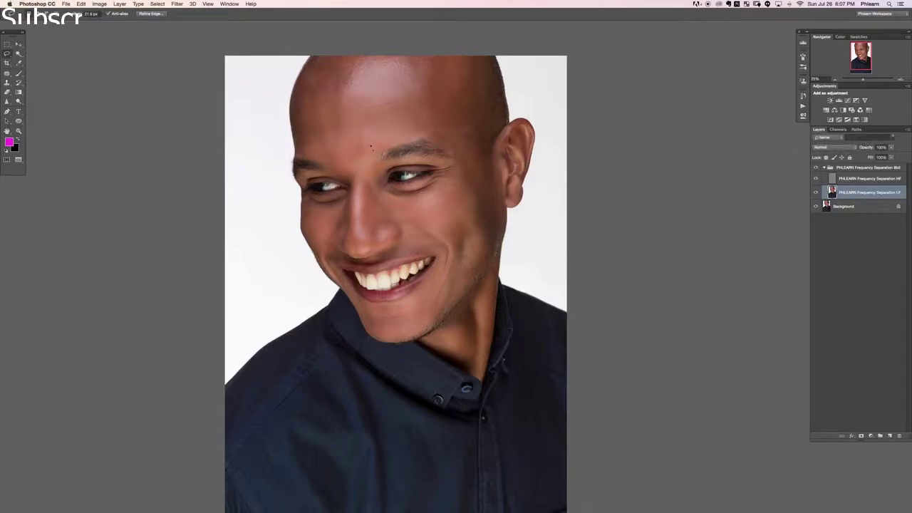
Step: Lasso the forehead above the near eyebrow and smooth it with a 22.4-pixel Gaussian Blur
left_click_drag(426, 104, 431, 106)
key("super+alt+f")
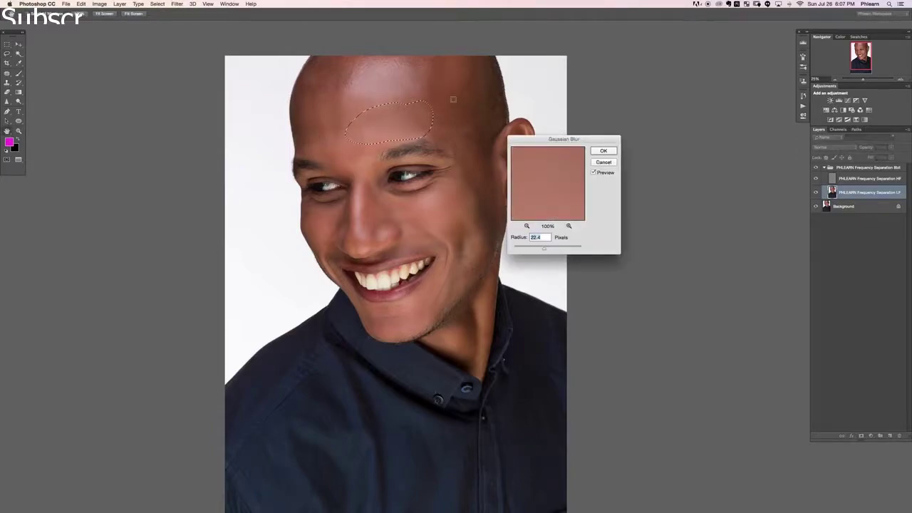
key("Return")
Step: Lasso the temple beside the near eye, smooth it with a 22.4-pixel Gaussian Blur, and deselect
left_click_drag(468, 104, 438, 123)
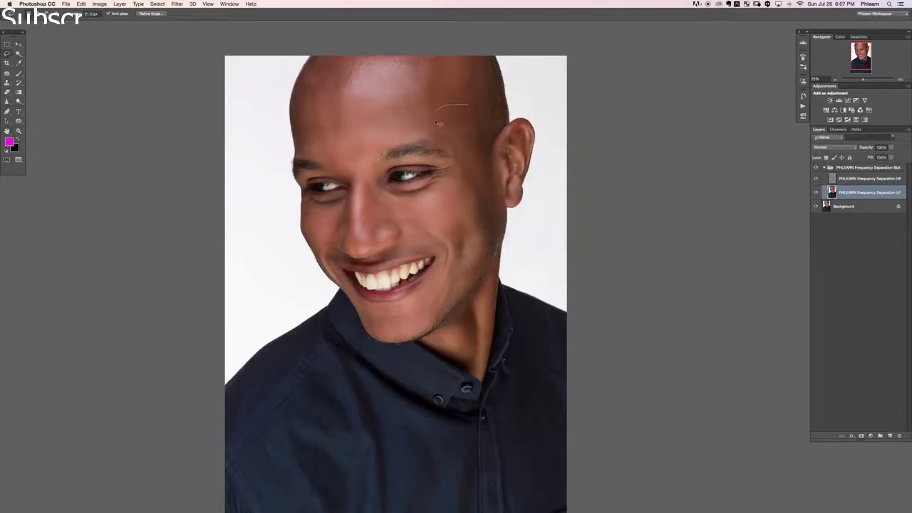
left_click_drag(461, 166, 482, 110)
key("super+alt+f")
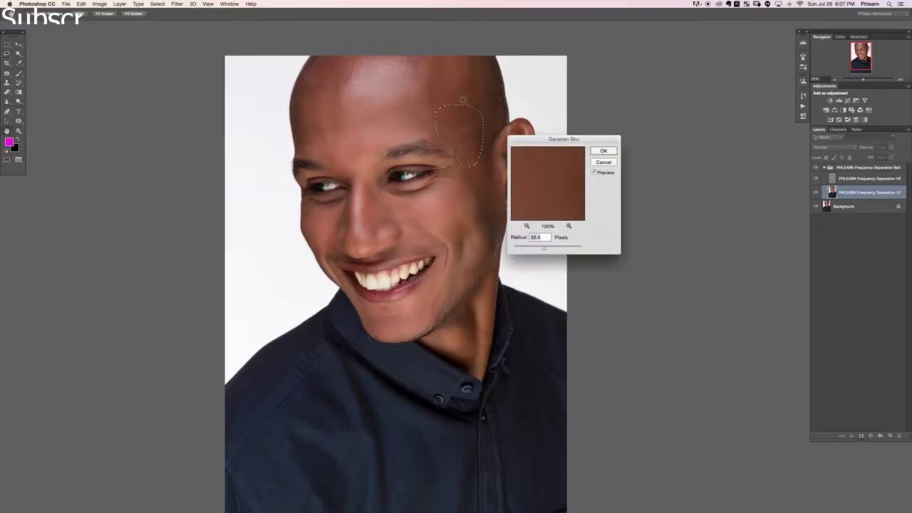
key("Return")
key("super+d")
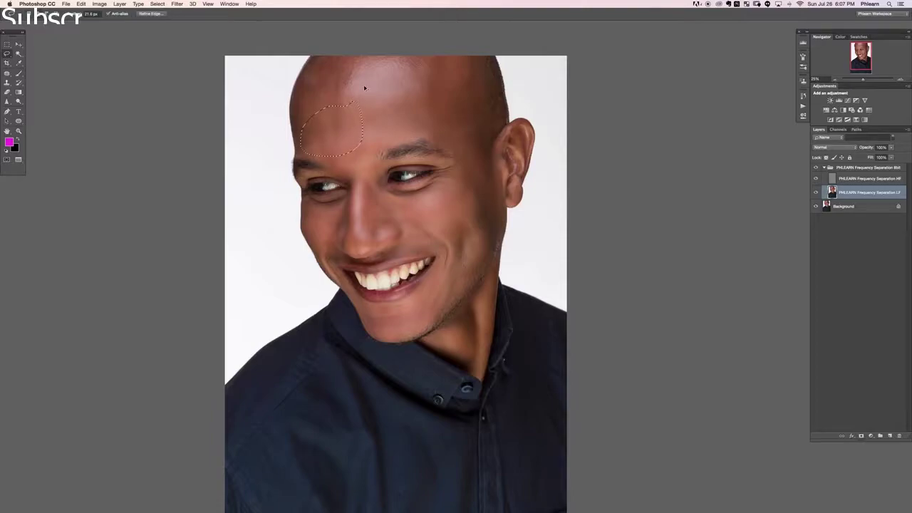
Step: Smooth the selected forehead area above the far eyebrow with Gaussian Blur and deselect
key("super+alt+f")
key("Return")
key("super+d")
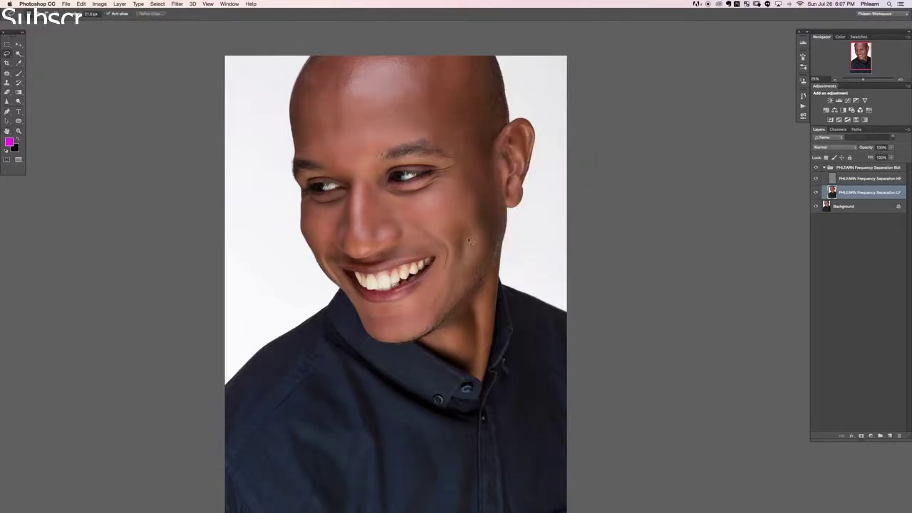
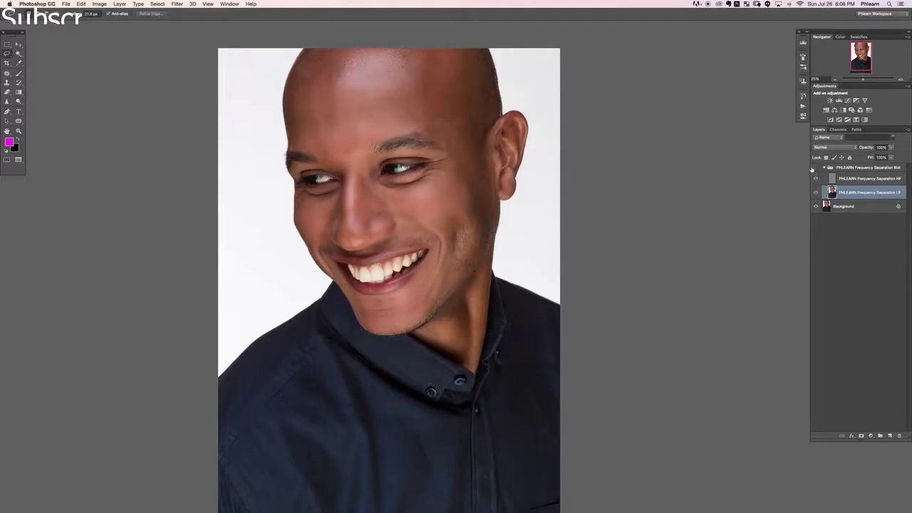
Step: Check the smoothed face against the original up close, and collapse the Frequency Separation group
left_click(816, 166)
key("super+plus")
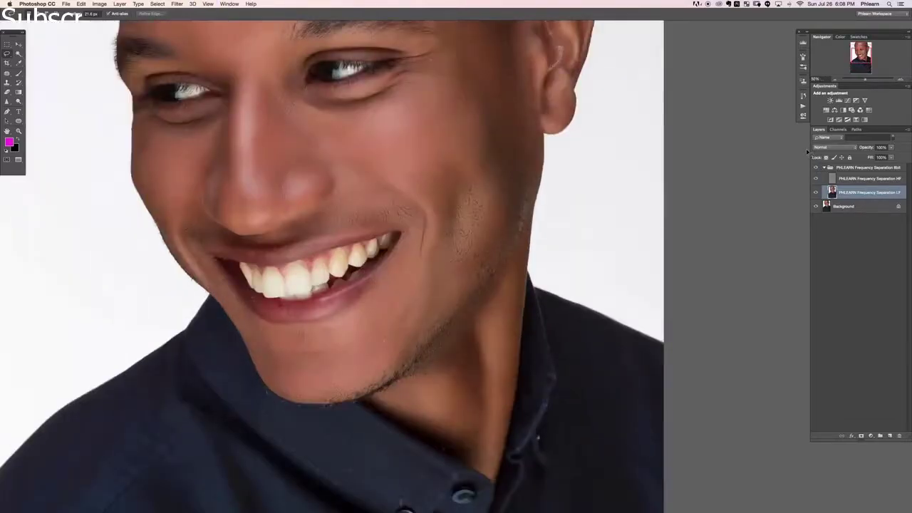
left_click_drag(558, 192, 582, 282)
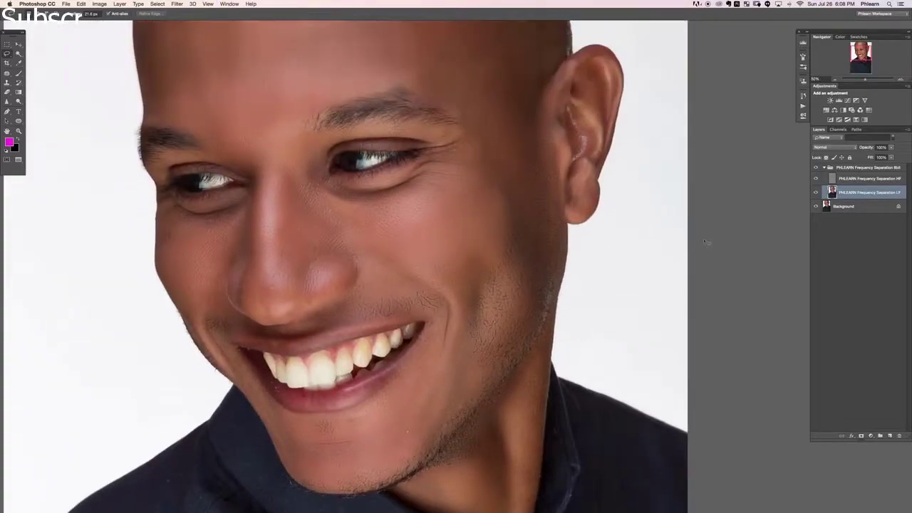
left_click(843, 168)
left_click(825, 168)
Step: Compare the face before and after by repeatedly hiding and showing the Frequency Separation group
left_click(817, 168)
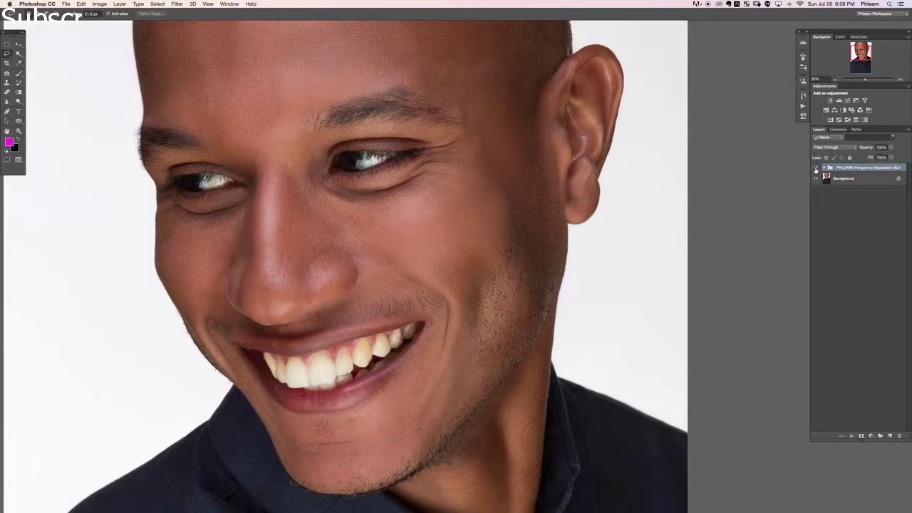
left_click(817, 168)
left_click(817, 168)
left_click(816, 168)
left_click(817, 169)
left_click(817, 169)
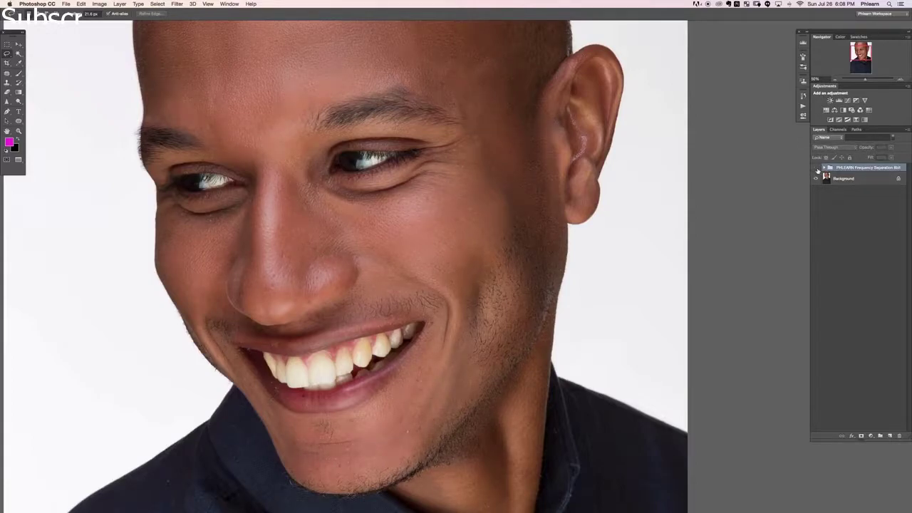
left_click(817, 169)
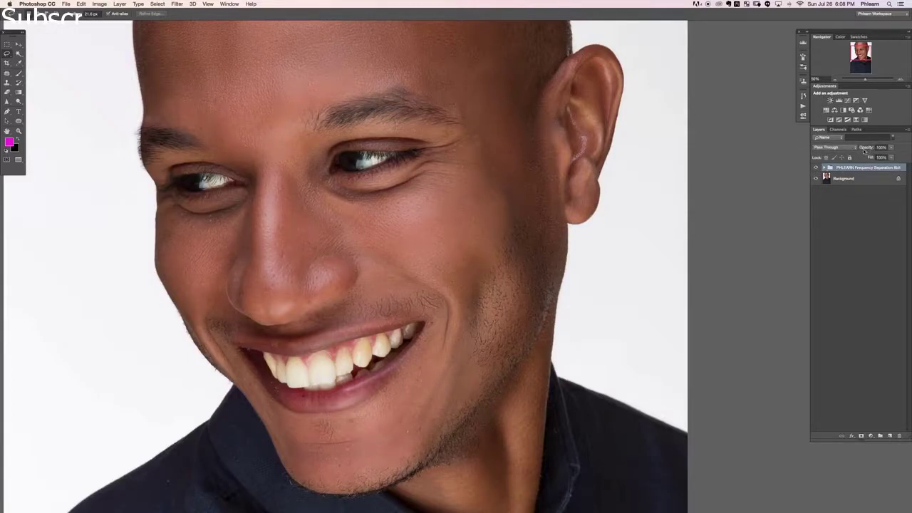
Step: Lower the Frequency Separation group's opacity to 55% and compare the portrait with the group hidden and shown
left_click_drag(871, 150, 863, 150)
key("super+minus")
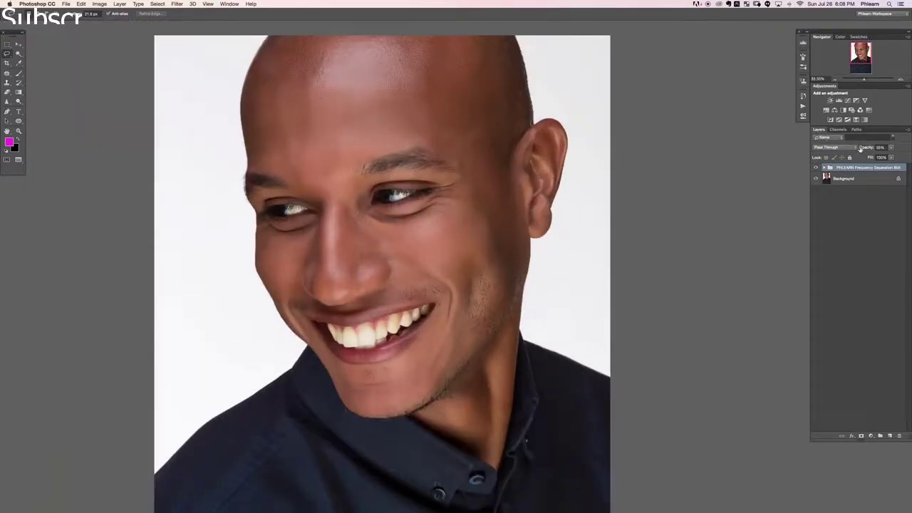
left_click(816, 167)
left_click(817, 168)
left_click(817, 167)
left_click(817, 168)
left_click(818, 167)
left_click(818, 169)
Step: Raise the Frequency Separation group's opacity and compare the stronger retouch with the original portrait
left_click_drag(865, 149, 872, 150)
left_click(817, 167)
left_click(818, 167)
left_click(817, 168)
left_click(818, 168)
left_click(819, 169)
left_click(818, 168)
Step: Reduce the Frequency Separation group's opacity again and check the milder retouch against the original
left_click_drag(872, 149, 861, 149)
left_click(817, 168)
left_click(817, 168)
left_click(817, 168)
left_click(817, 167)
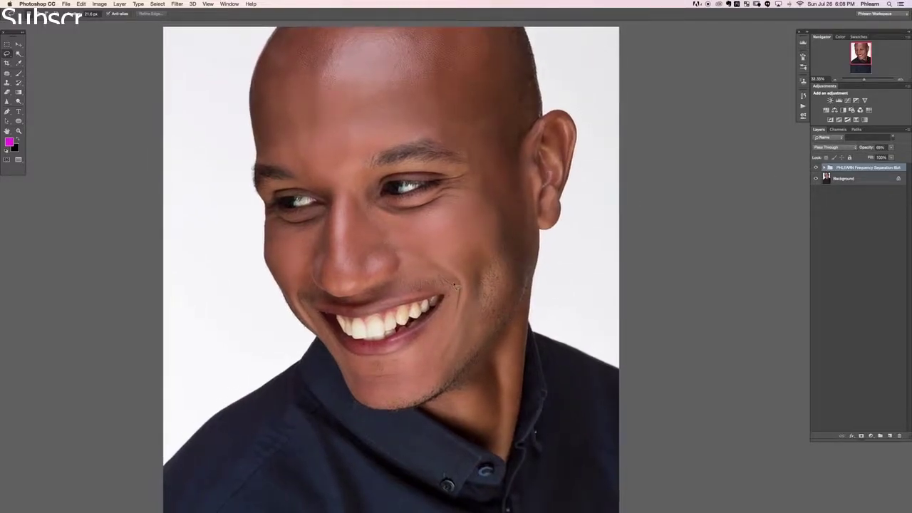
Step: Examine the skin texture on the cheek, nose and forehead up close, and return to the wider portrait view
key("super+plus")
key("super+plus")
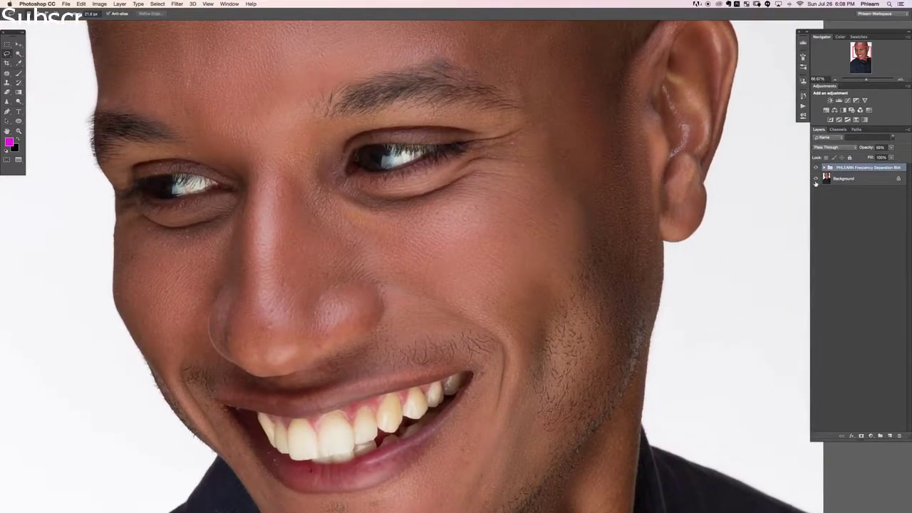
key("super+")
key("super+")
key("super+")
key("super+alt+shift+e")
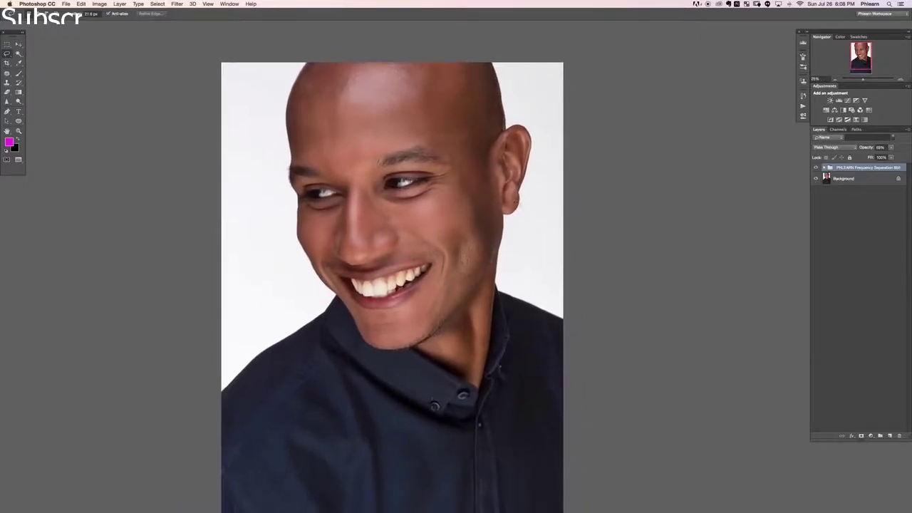
Step: Set the Frequency Separation group's opacity to 61% and toggle its visibility to compare before and after
left_click_drag(869, 151, 863, 152)
key("super+comma")
key("super+comma")
key("super+comma")
key("super+comma")
key("super+comma")
key("super+comma")
key("super+comma")
key("super+comma")
Step: Look over the 8-bit and 16-bit Frequency Separation actions in the PHLEARN Retouching set
left_click(802, 105)
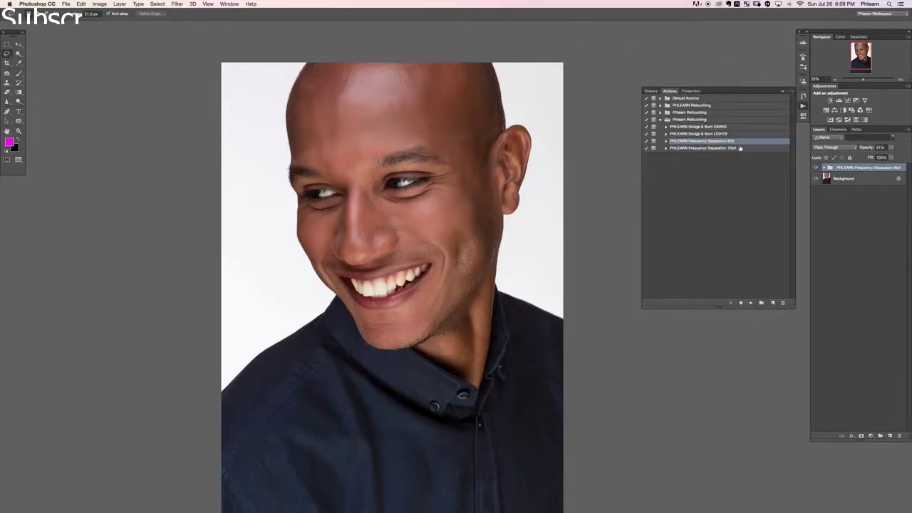
left_click(803, 105)
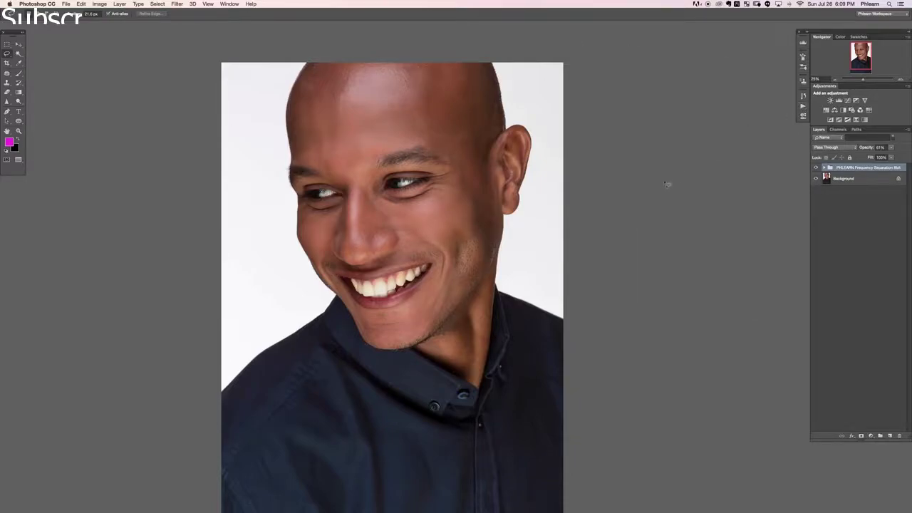
Step: Hide the existing retouch group and run the 8-bit PHLEARN Frequency Separation action, adjusting the blur radius to hide skin texture
left_click(817, 167)
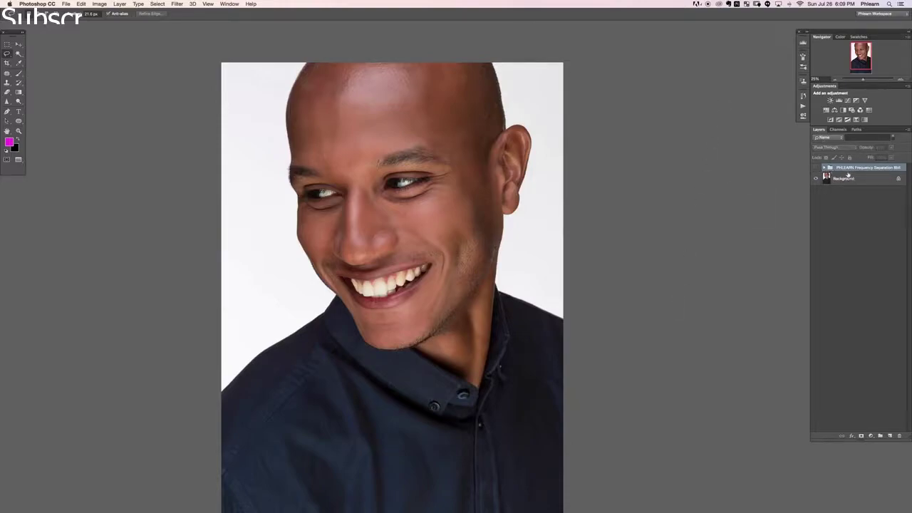
left_click(803, 107)
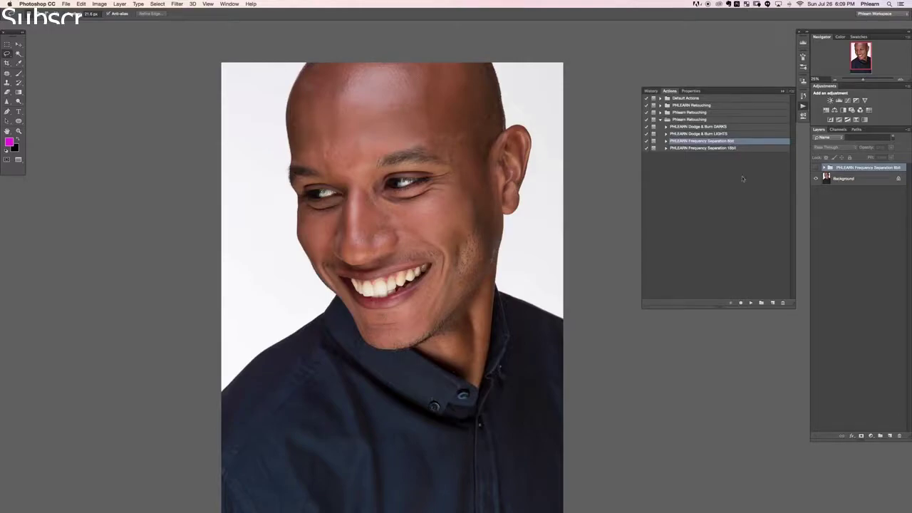
left_click(751, 303)
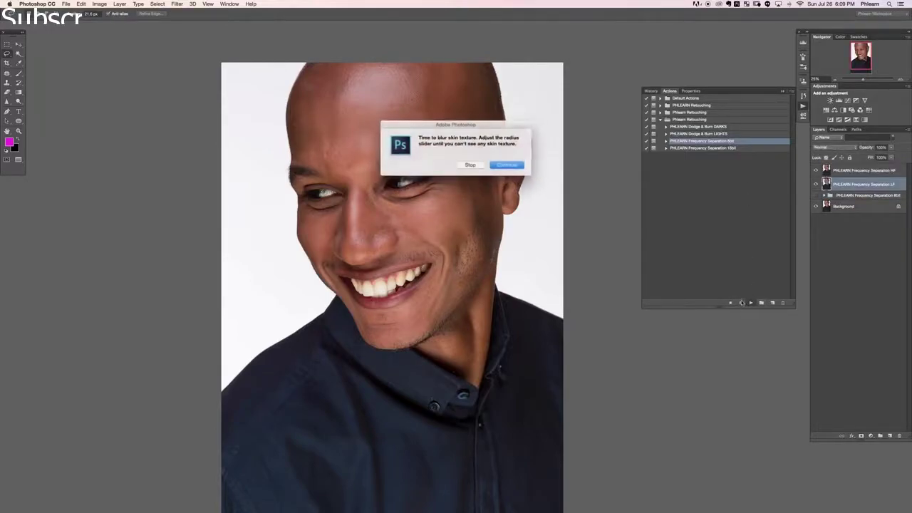
left_click(507, 165)
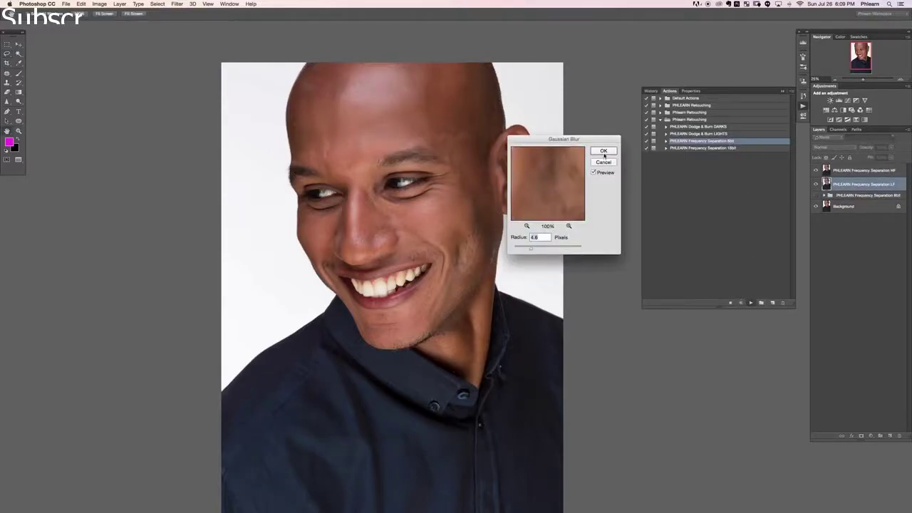
left_click_drag(530, 248, 542, 243)
left_click(603, 152)
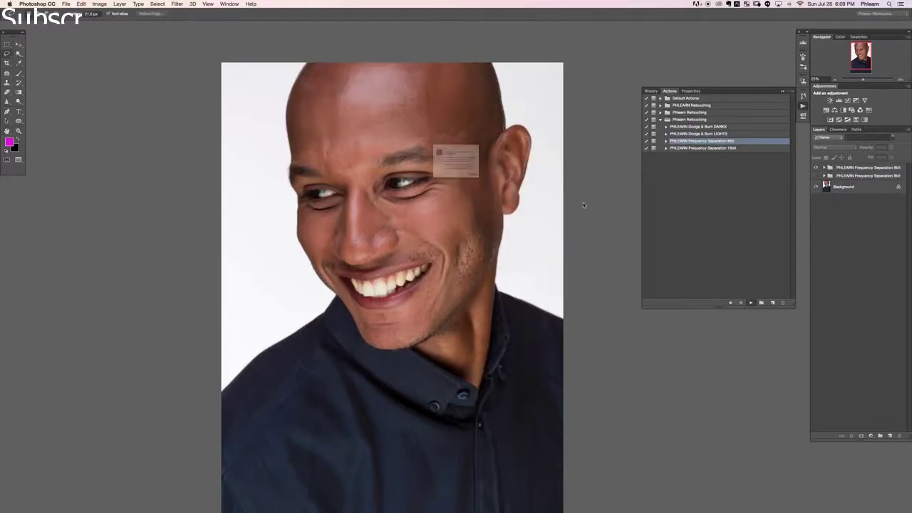
key("Return")
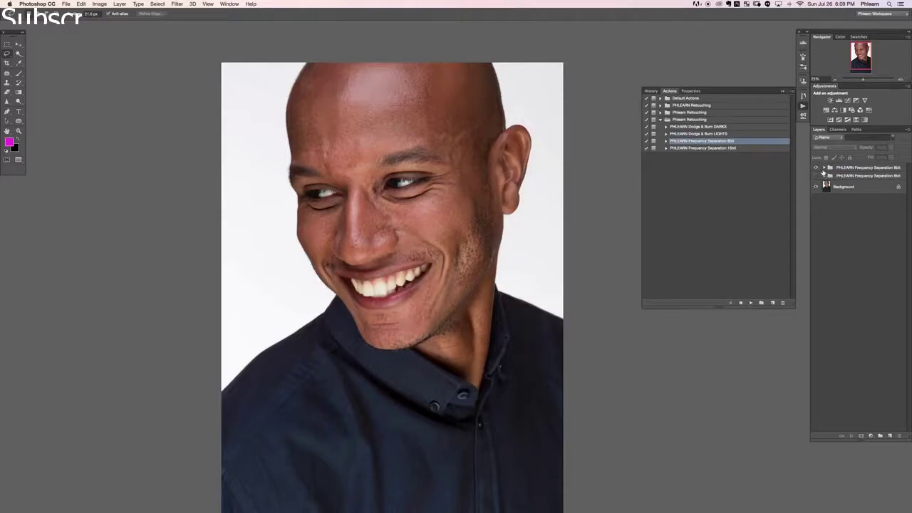
Step: Expand the new Frequency Separation group and toggle its HF layer to view the image with and without skin texture
left_click(824, 168)
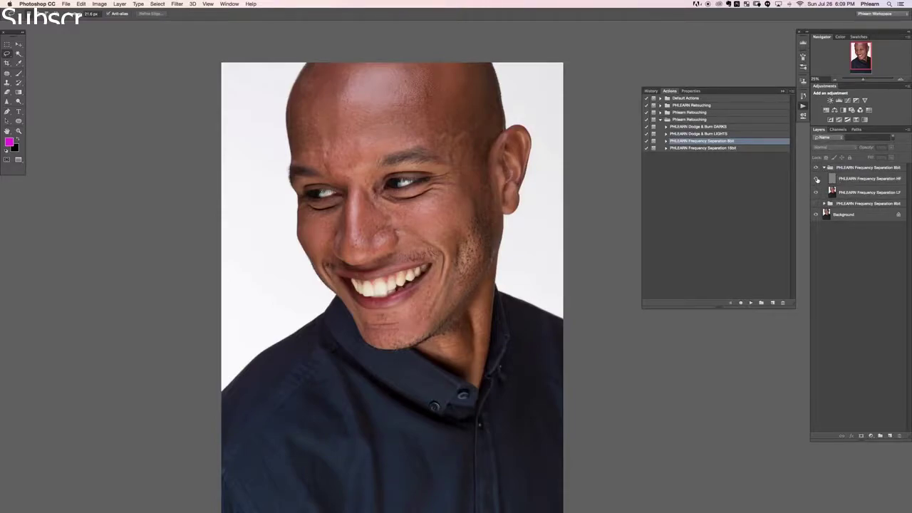
left_click(817, 179)
left_click(818, 181)
left_click(817, 179)
left_click(817, 180)
Step: Add a blank layer directly above the new LF layer and brush sampled skin color over the near cheek and temple
left_click(848, 192)
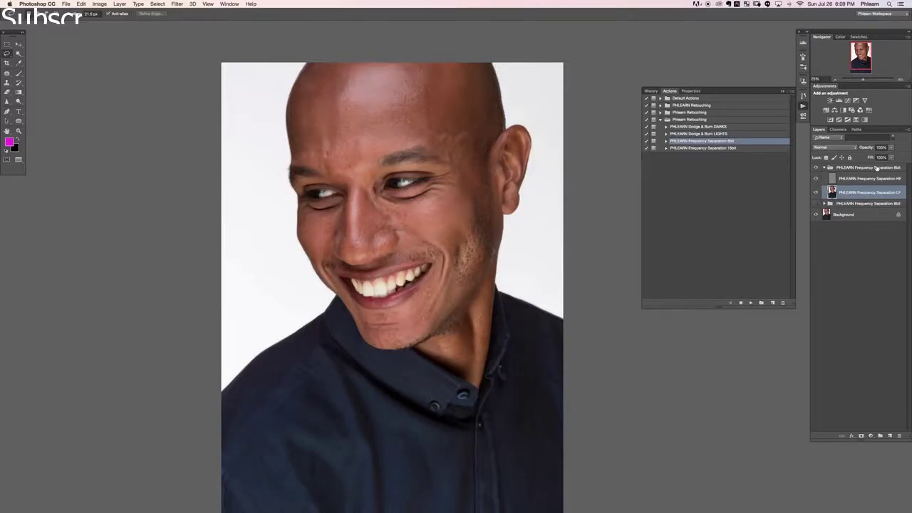
key("super+alt+shift+n")
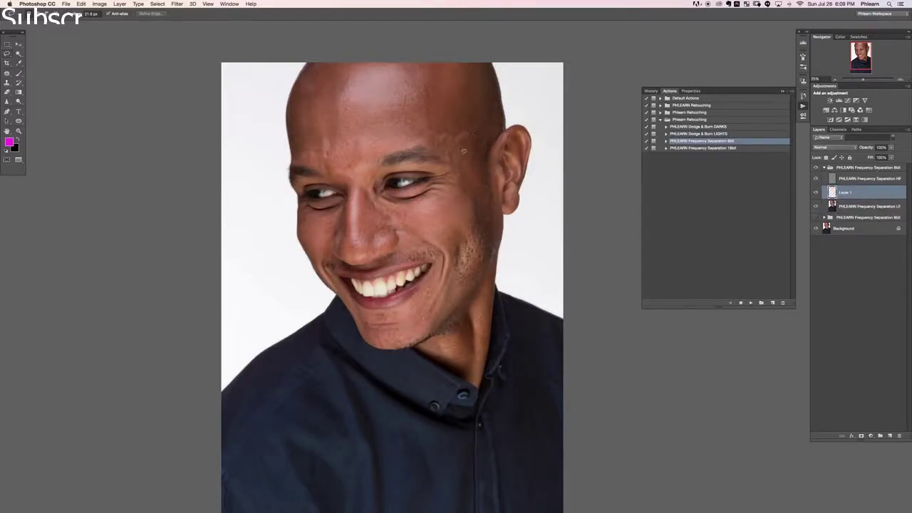
key("b")
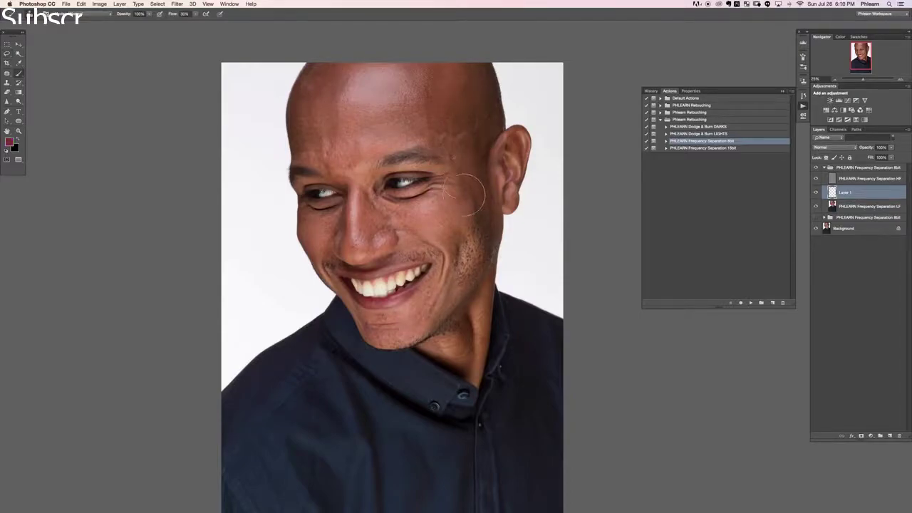
left_click(458, 214, "alt")
left_click_drag(467, 179, 475, 206)
left_click(471, 147, "alt")
mouse_move(470, 146)
left_mouse_down()
mouse_move(437, 130)
mouse_move(445, 149)
mouse_move(461, 139)
mouse_move(424, 136)
mouse_move(446, 151)
mouse_move(441, 120)
mouse_move(458, 122)
mouse_move(476, 153)
mouse_move(461, 168)
mouse_move(465, 135)
mouse_move(452, 113)
mouse_move(473, 191)
mouse_move(431, 211)
mouse_move(477, 215)
mouse_move(489, 237)
mouse_move(486, 198)
left_mouse_up()
Step: Sample skin tones from the forehead, temple and near cheek for blending with the Brush, and inspect the painted area up close
left_click(420, 141, "alt")
left_click(475, 132, "alt")
left_click(463, 180, "alt")
left_click(477, 191, "alt")
key("super+plus")
key("super+plus")
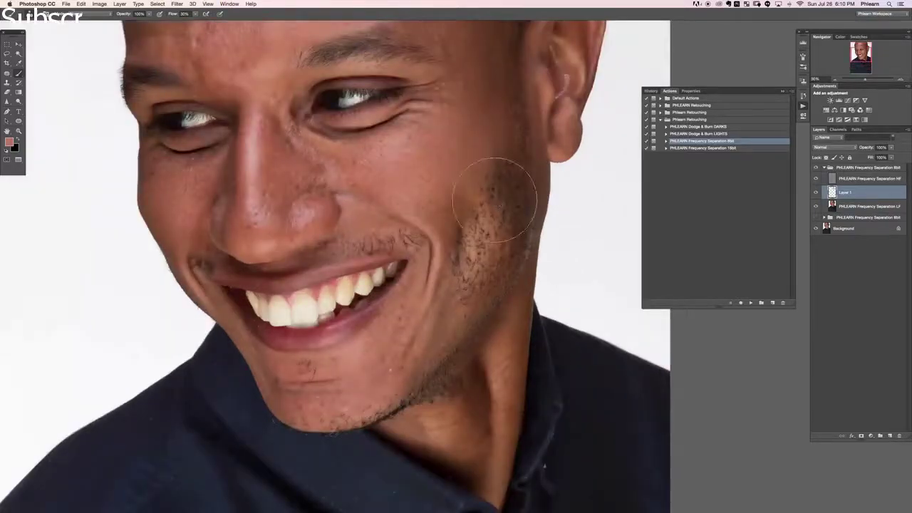
left_click_drag(499, 158, 491, 326)
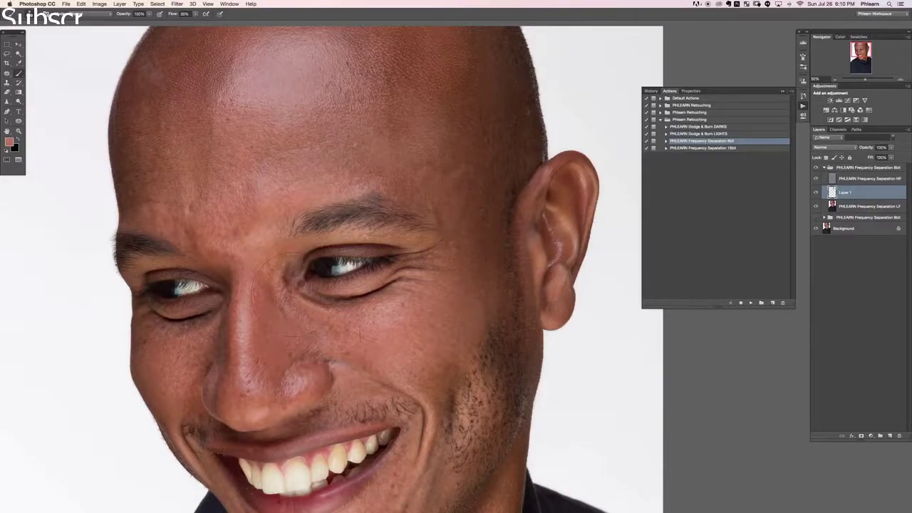
Step: View the whole portrait and toggle the new Frequency Separation group to compare the painted skin with the original
key("super+minus")
key("super+minus")
key("super+minus")
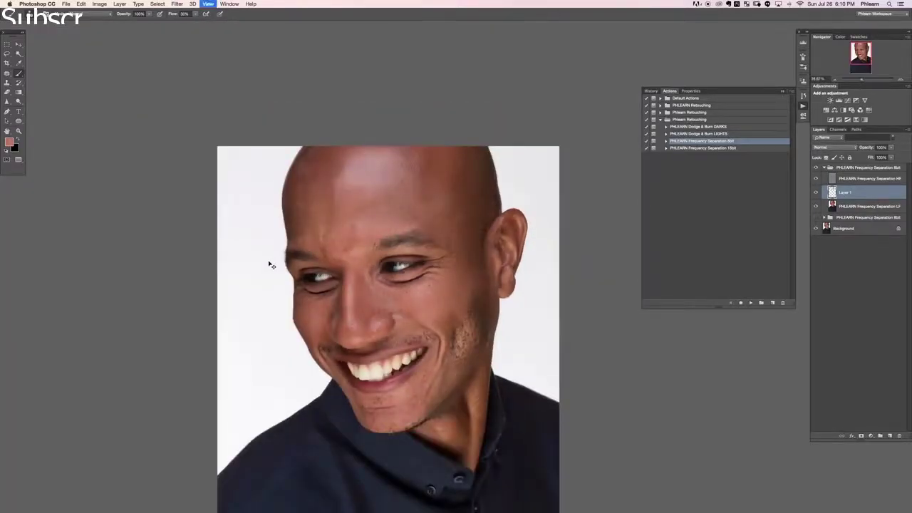
left_click_drag(503, 165, 444, 172)
left_click(816, 167)
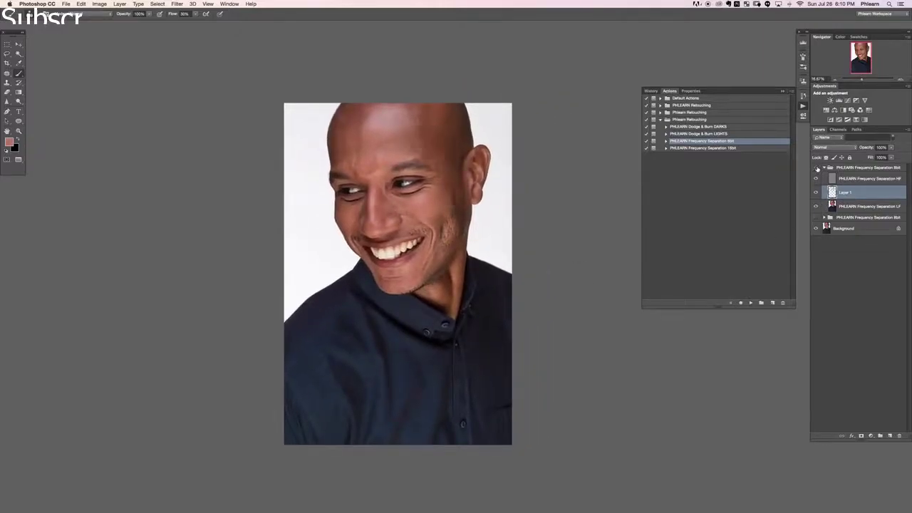
left_click(816, 167)
left_click(816, 167)
left_click(817, 168)
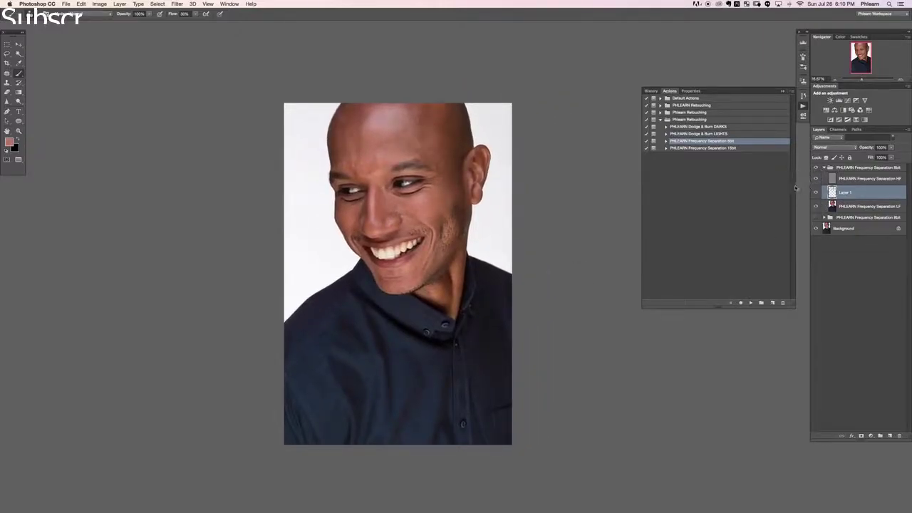
Step: Collapse and delete the new Frequency Separation group, keeping the earlier retouch group above the Background
left_click(854, 167)
left_click(825, 167)
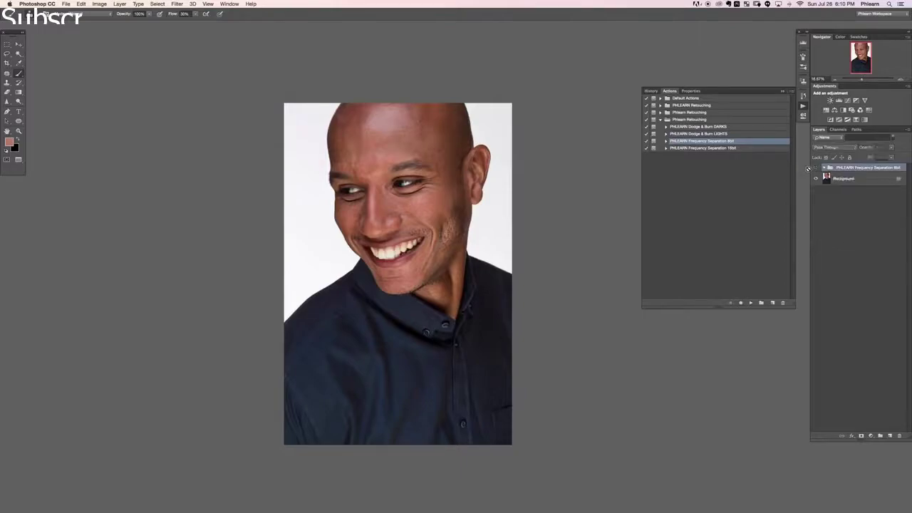
left_click(816, 167)
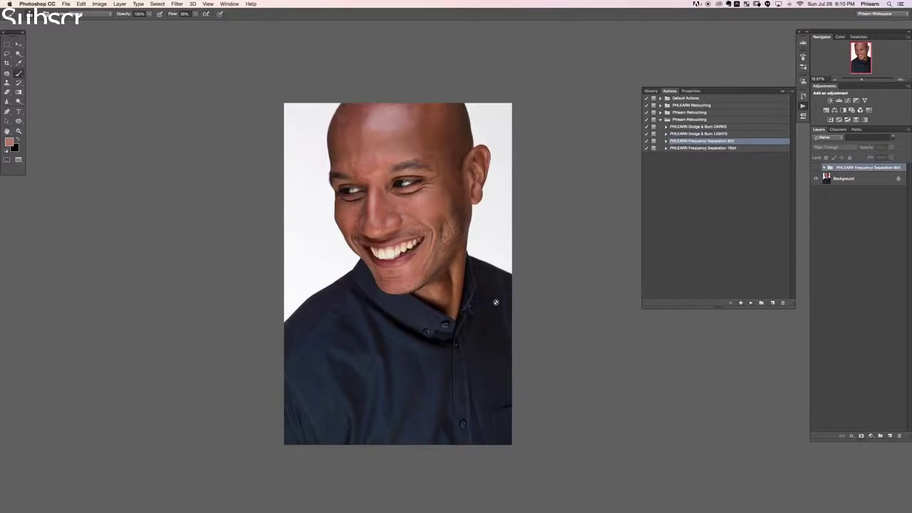